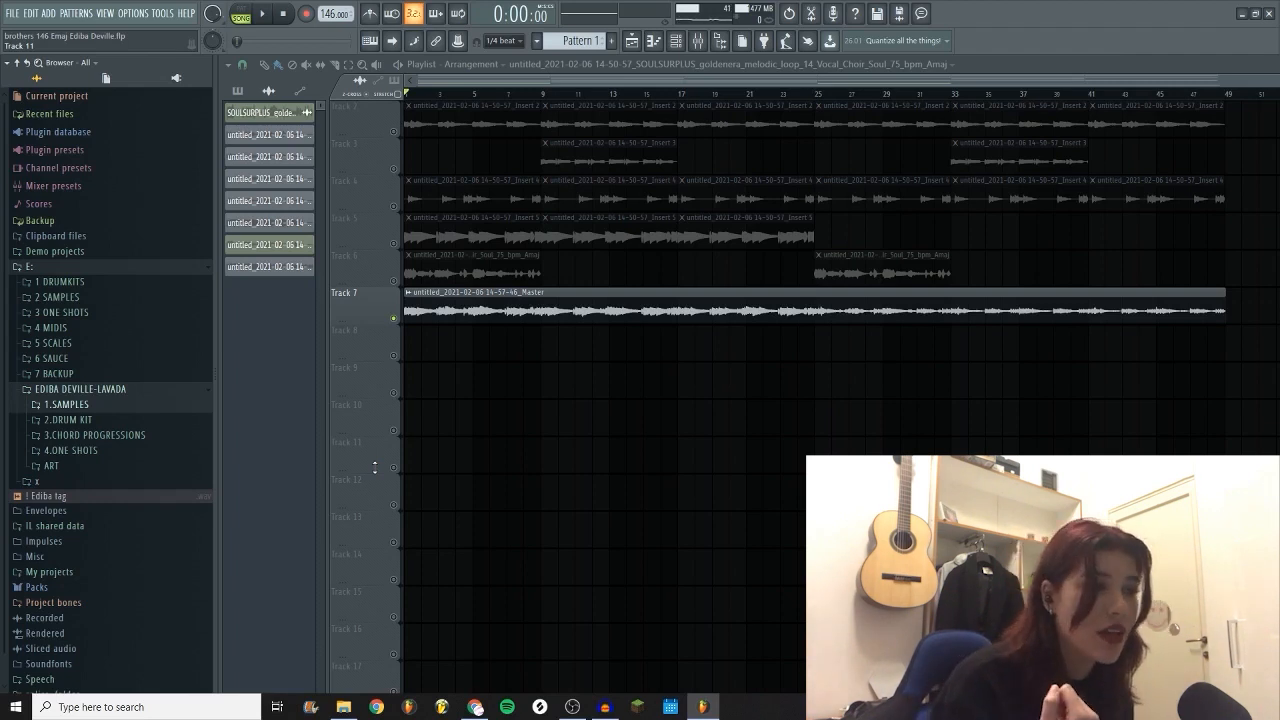
# Play the master audio clip on Track 7 of the playlist from the start
pyautogui.press('space')
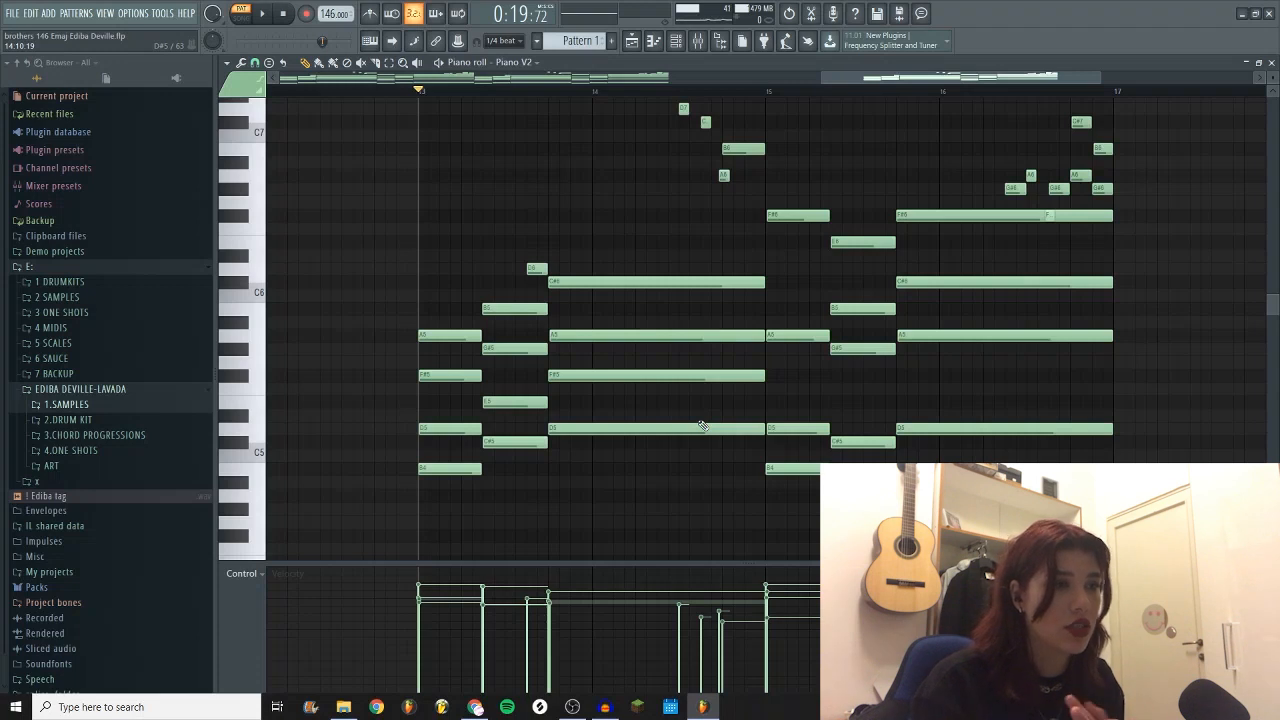
# Try moving the boundary between the first two chords after bar 13 earlier, and move it back
pyautogui.keyDown('ctrl'); pyautogui.scroll(2, 490, 410); pyautogui.keyUp('ctrl')
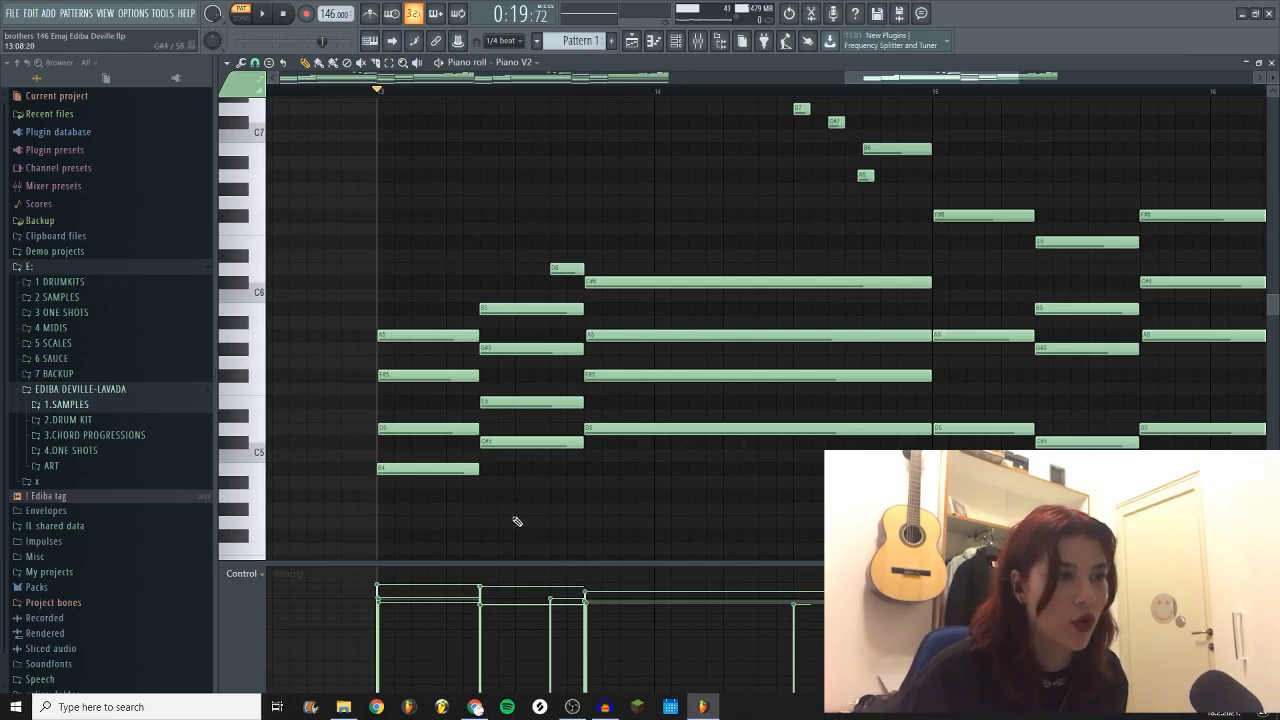
pyautogui.moveTo(527, 535); pyautogui.dragTo(449, 273)
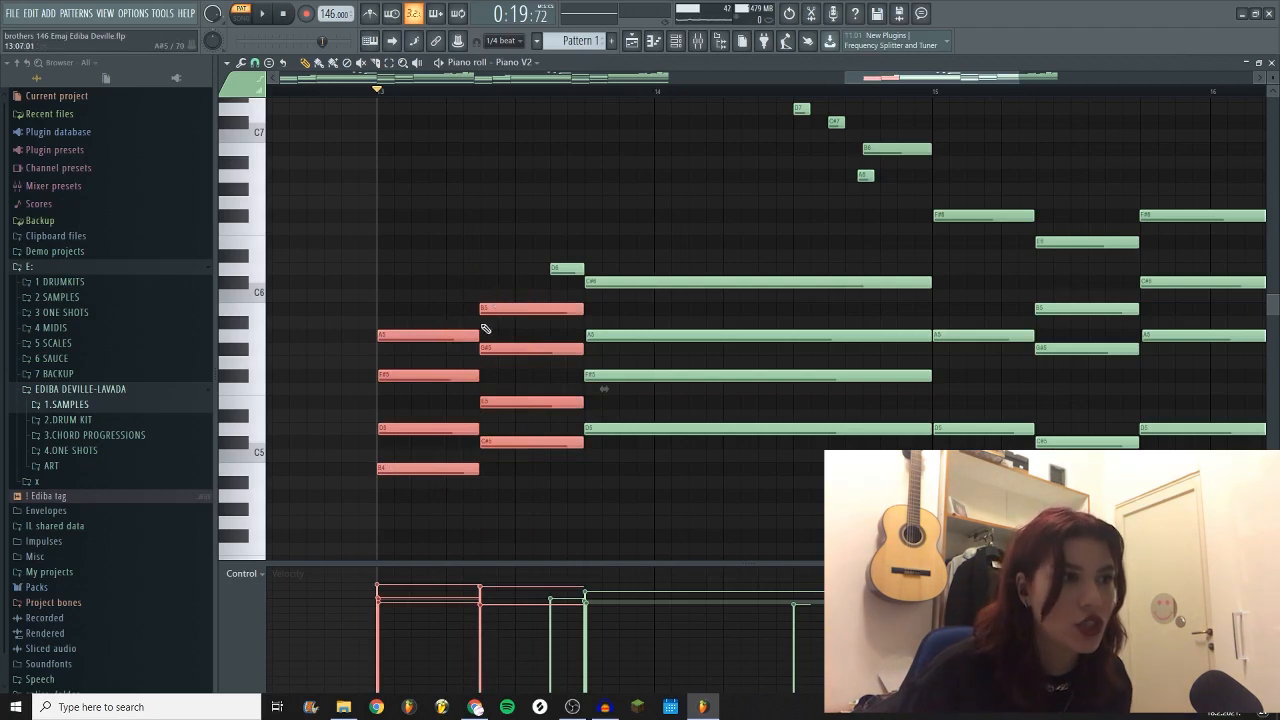
pyautogui.moveTo(481, 334); pyautogui.dragTo(443, 338)
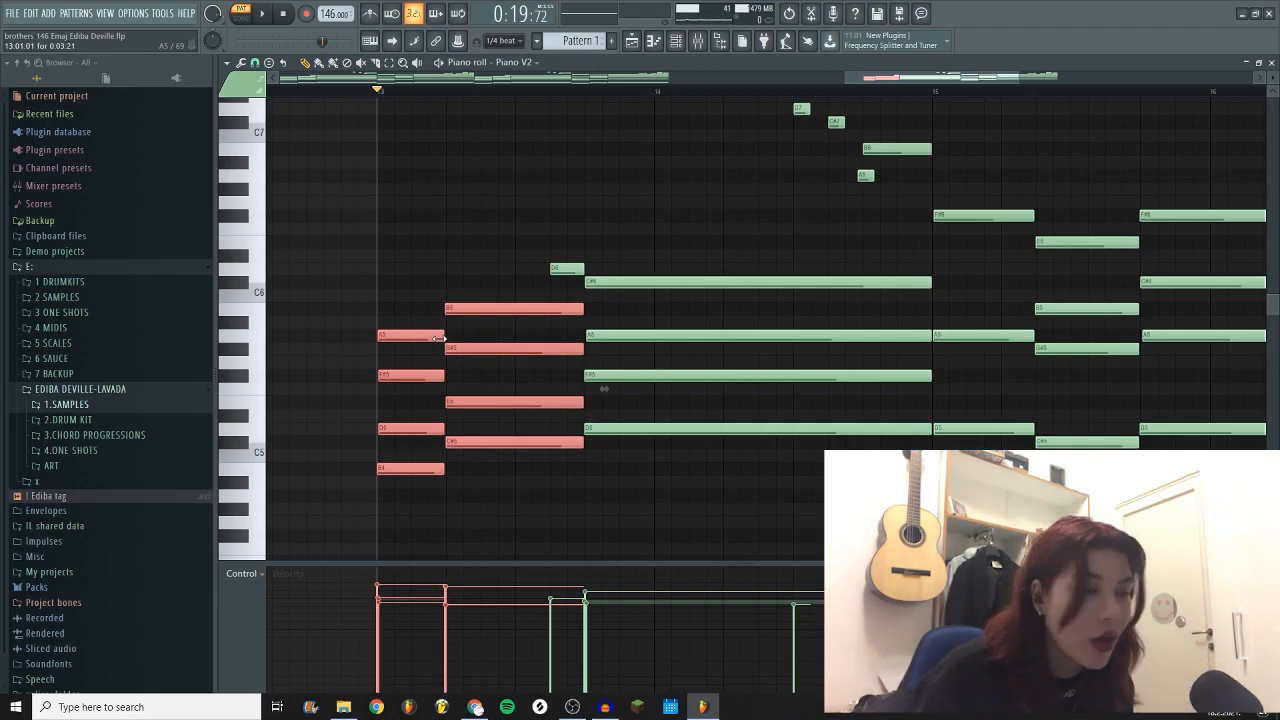
pyautogui.moveTo(438, 338); pyautogui.dragTo(468, 333)
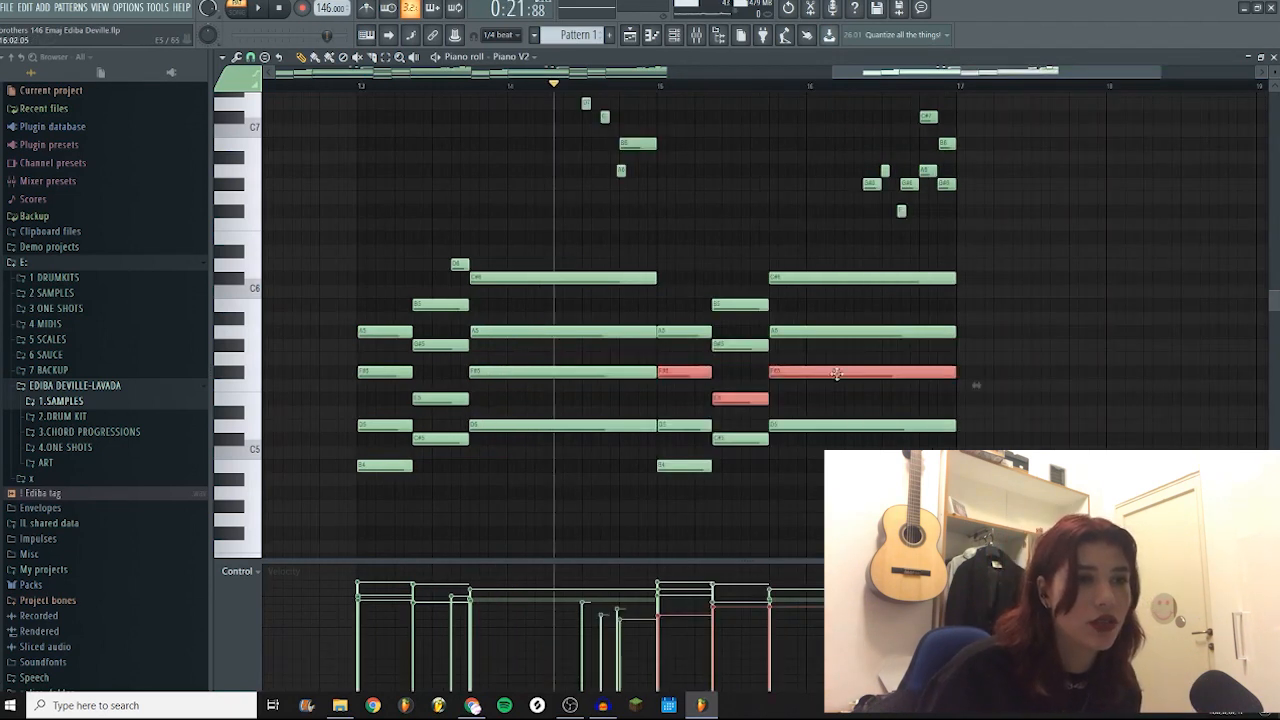
# Raise the selected F#5, E5 and F#5 notes in bars 15 to 16 by one octave and deselect them
pyautogui.hotkey('ctrl', 'Up')
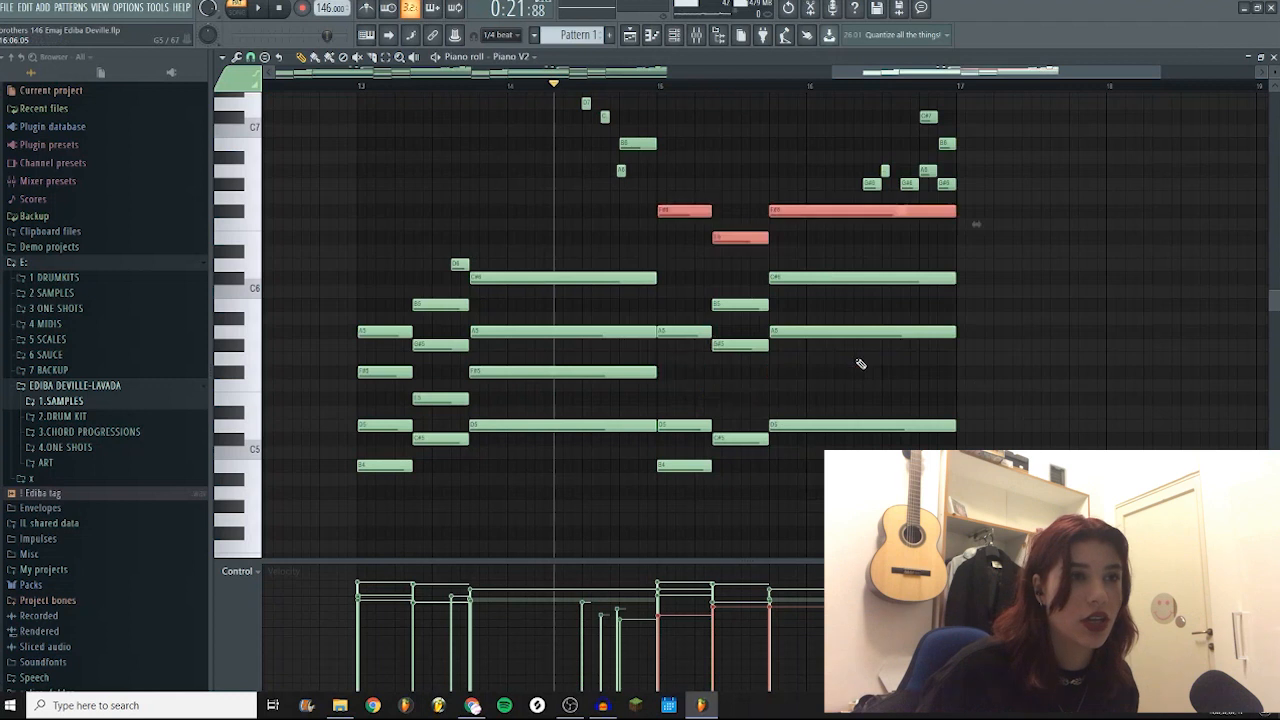
pyautogui.rightClick(1170, 405)
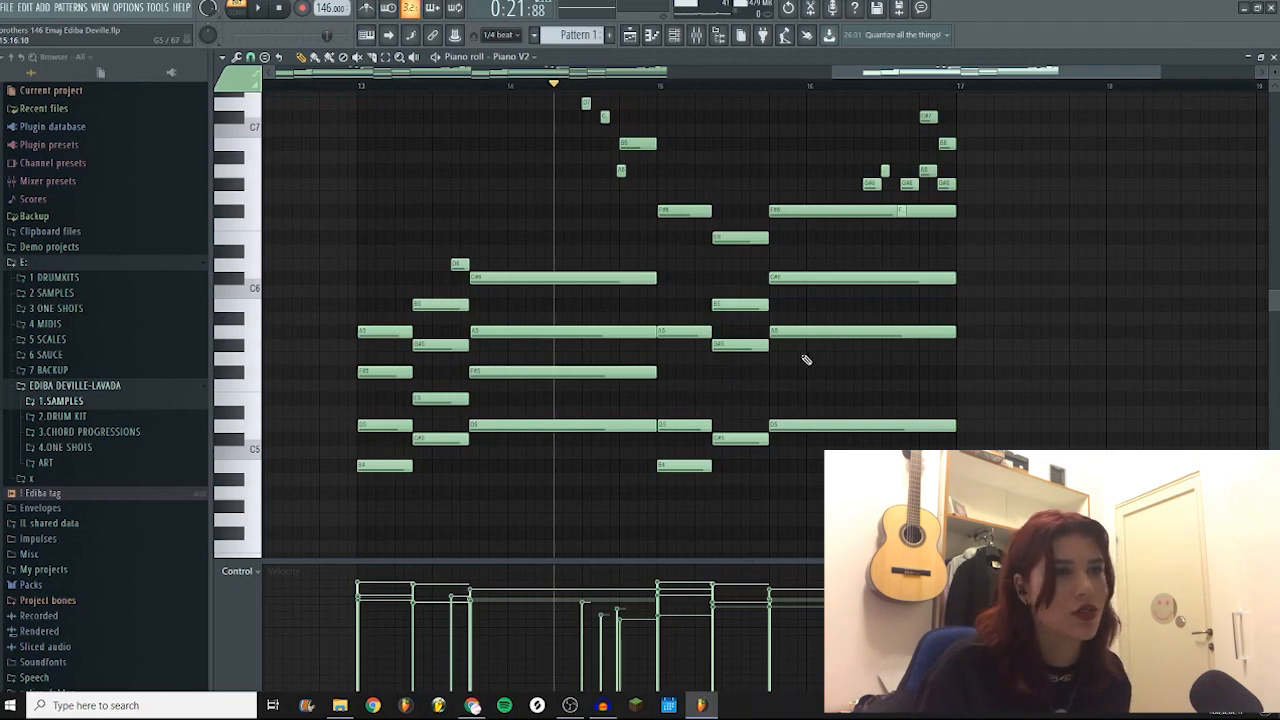
# Play the Piano V2 notes from the middle of bar 14 to hear the short melody notes above the chords
pyautogui.scroll(3, 775, 360)
pyautogui.scroll(-1, 619, 314)
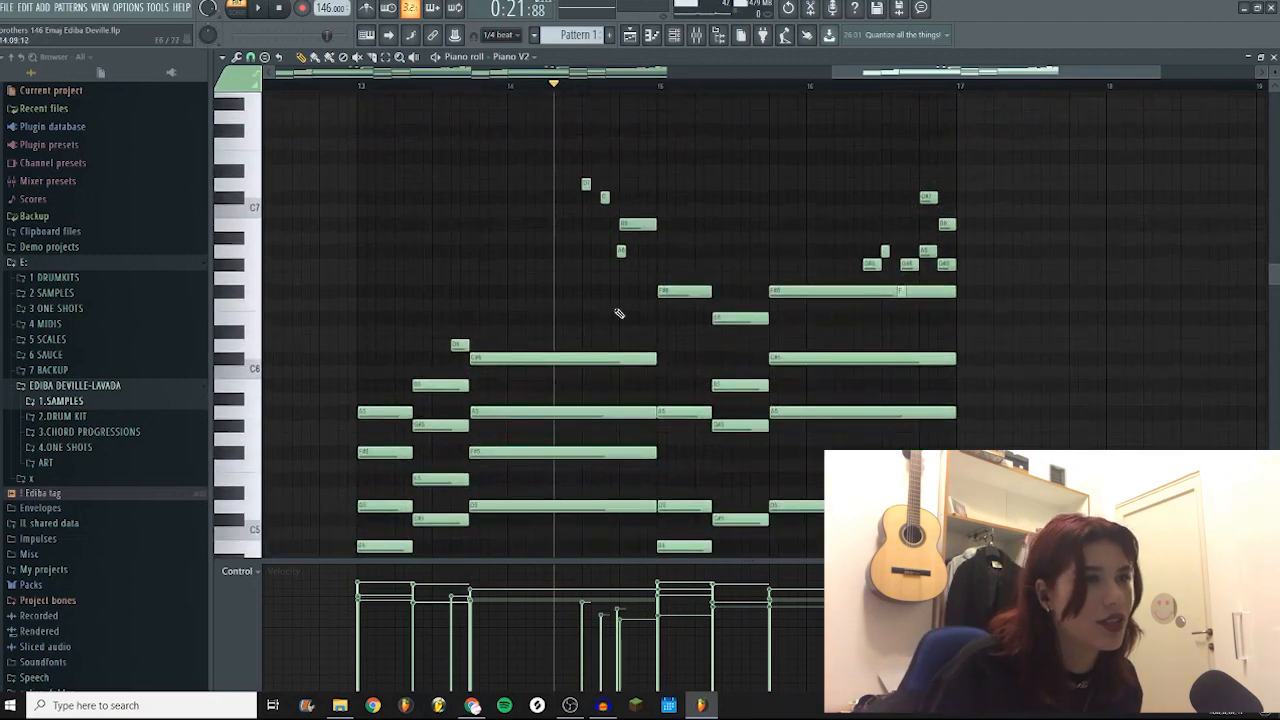
pyautogui.click(581, 88)
pyautogui.press('space')
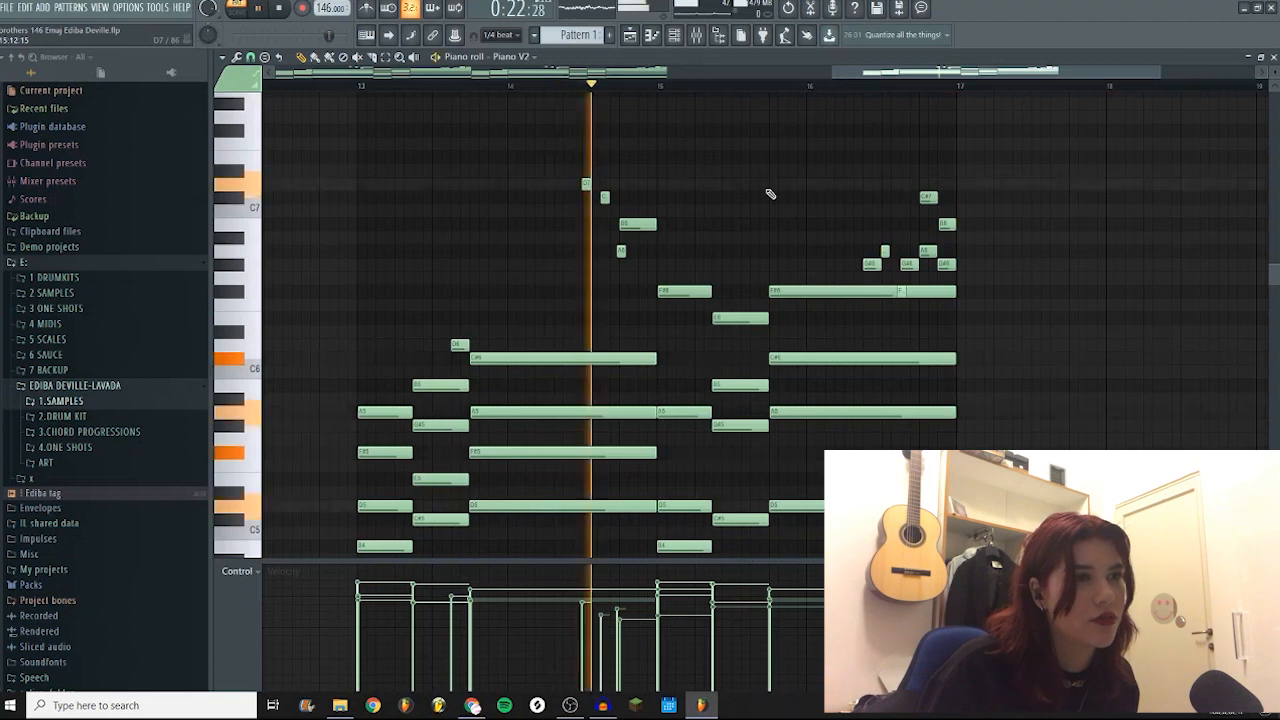
pyautogui.press('space')
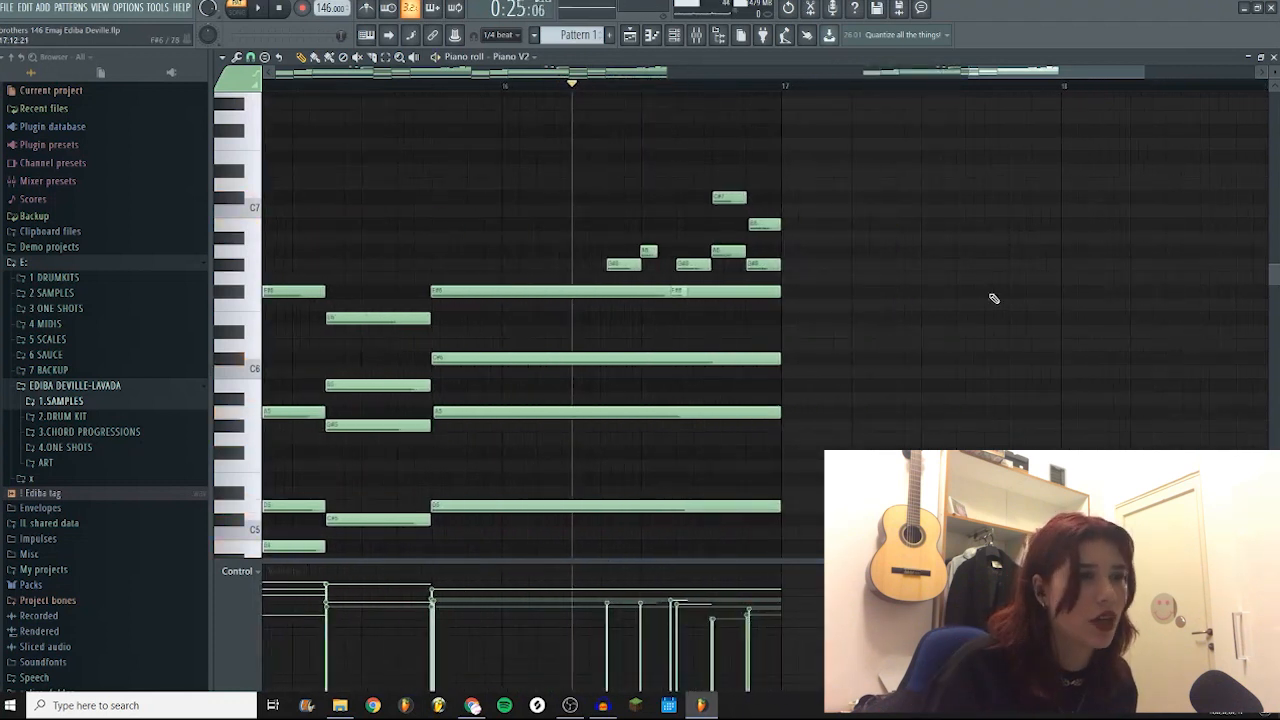
pyautogui.press('space')
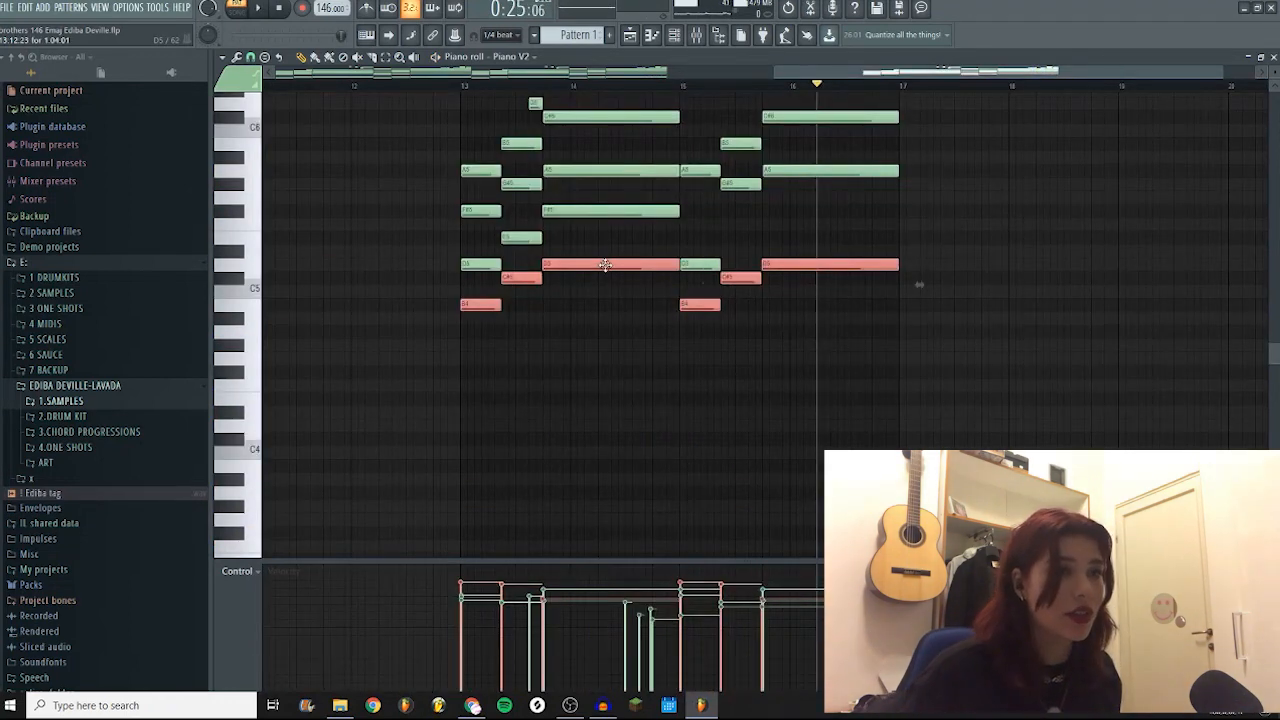
# Duplicate the lowest note of each chord in bars 13 to 16 and lower the copies by one octave
pyautogui.hotkey('ctrl', 'v')
pyautogui.moveTo(605, 265); pyautogui.dragTo(823, 258)
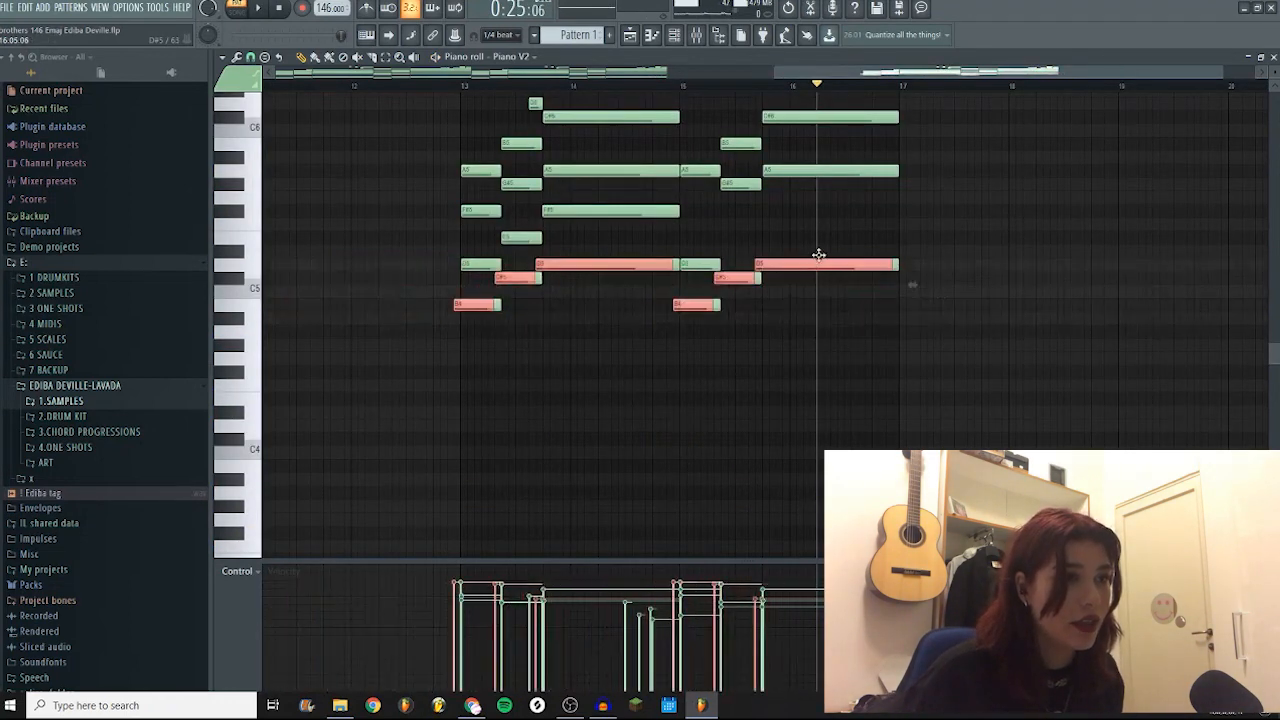
pyautogui.hotkey('ctrl', 'Down')
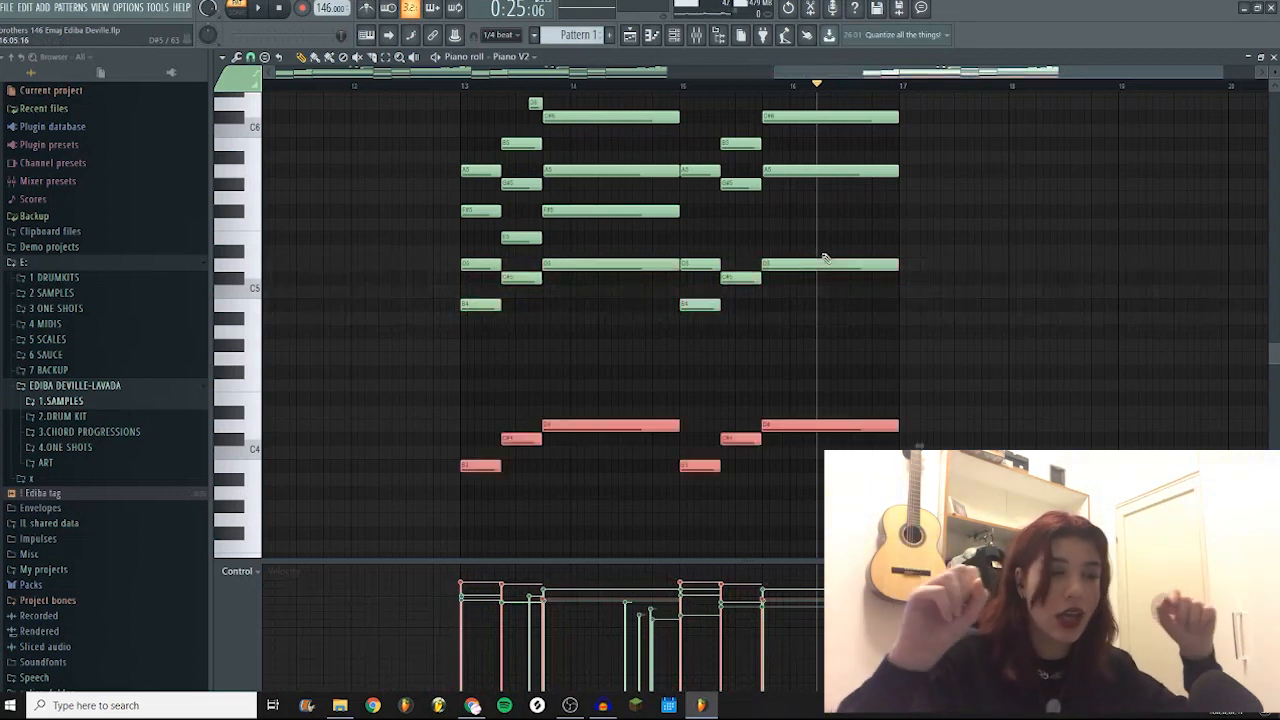
pyautogui.scroll(-3, 963, 340)
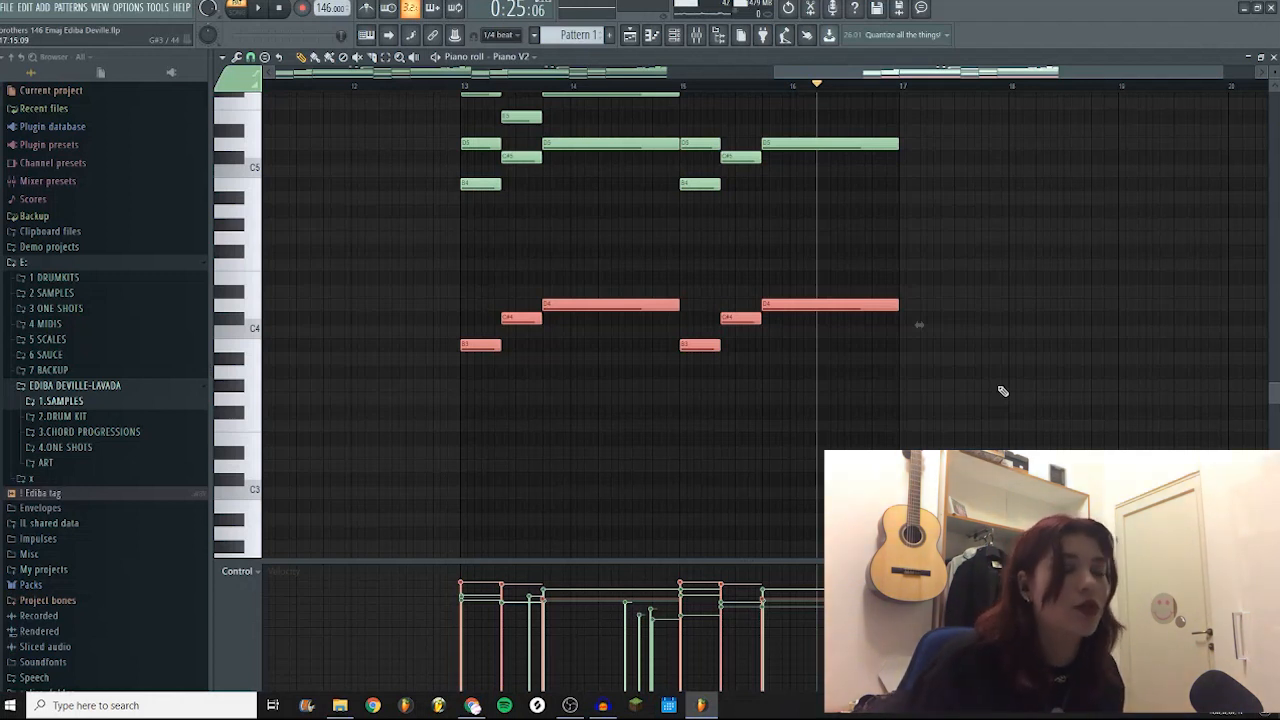
pyautogui.click(974, 384)
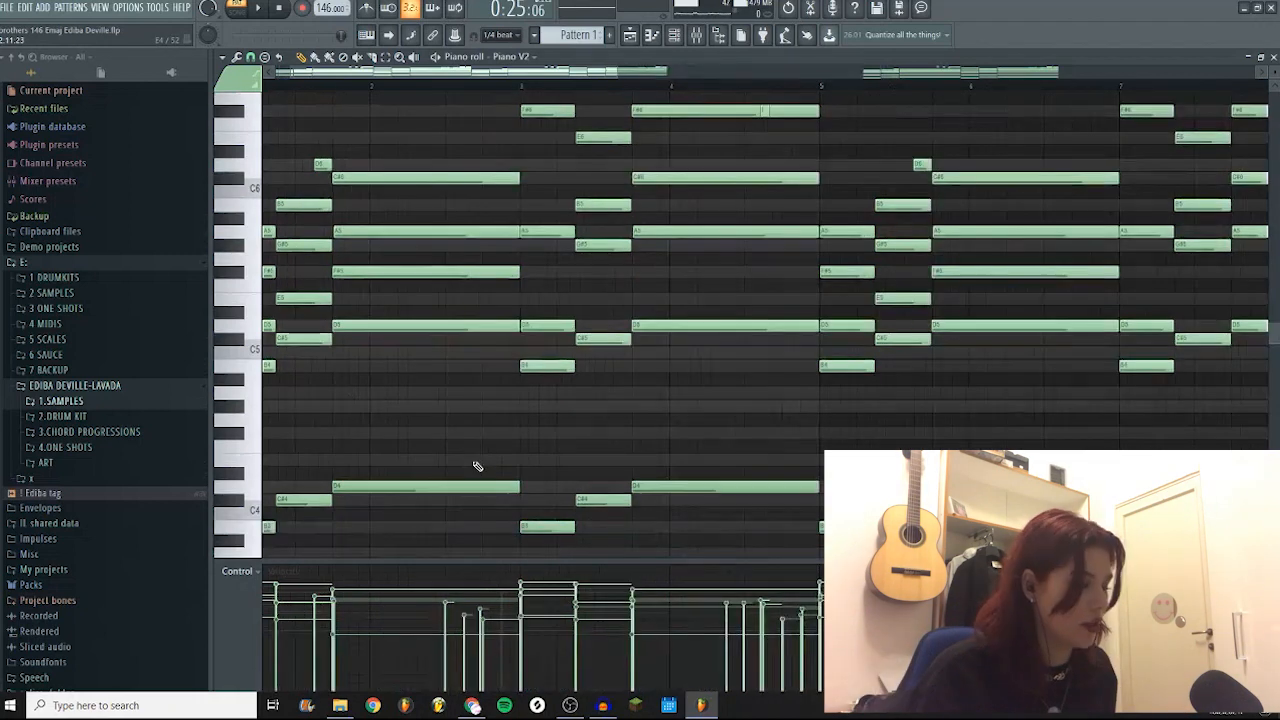
# Randomize the velocity levels of the piano notes with the bipolar option
pyautogui.hotkey('alt', 's')
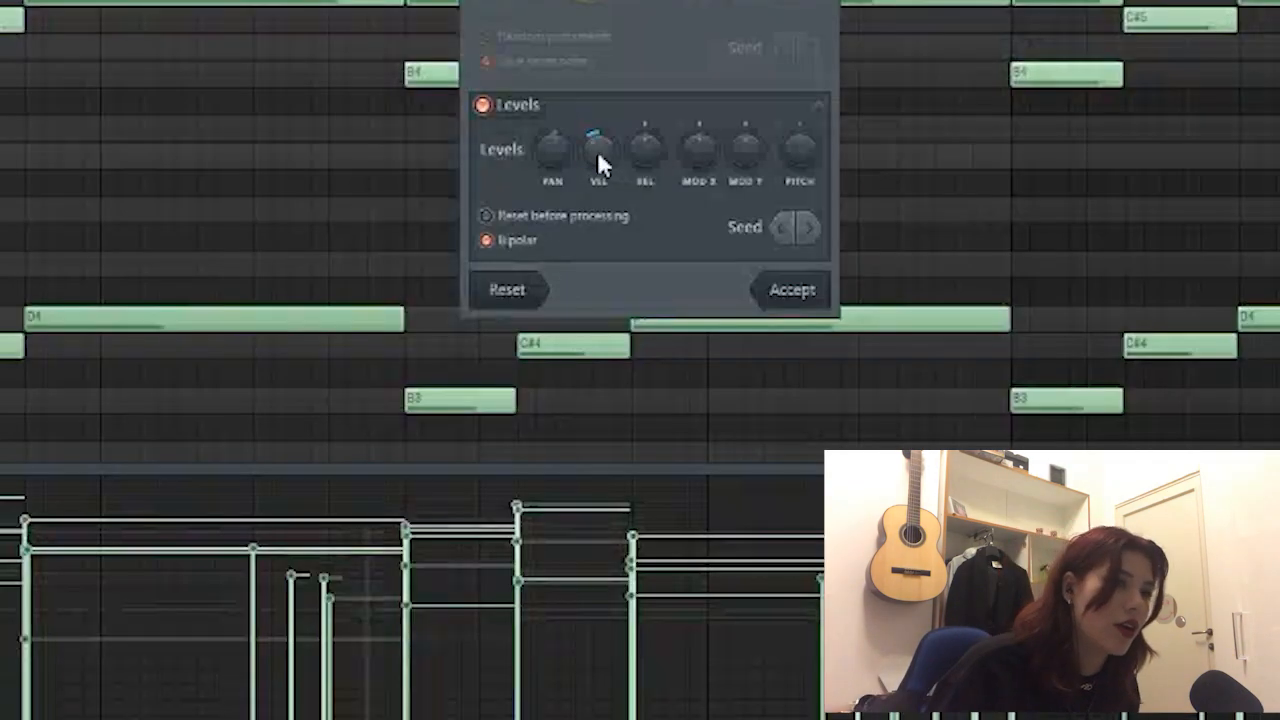
pyautogui.moveTo(598, 152)
pyautogui.mouseDown()
pyautogui.moveTo(598, 138)
pyautogui.moveTo(608, 150)
pyautogui.mouseUp()
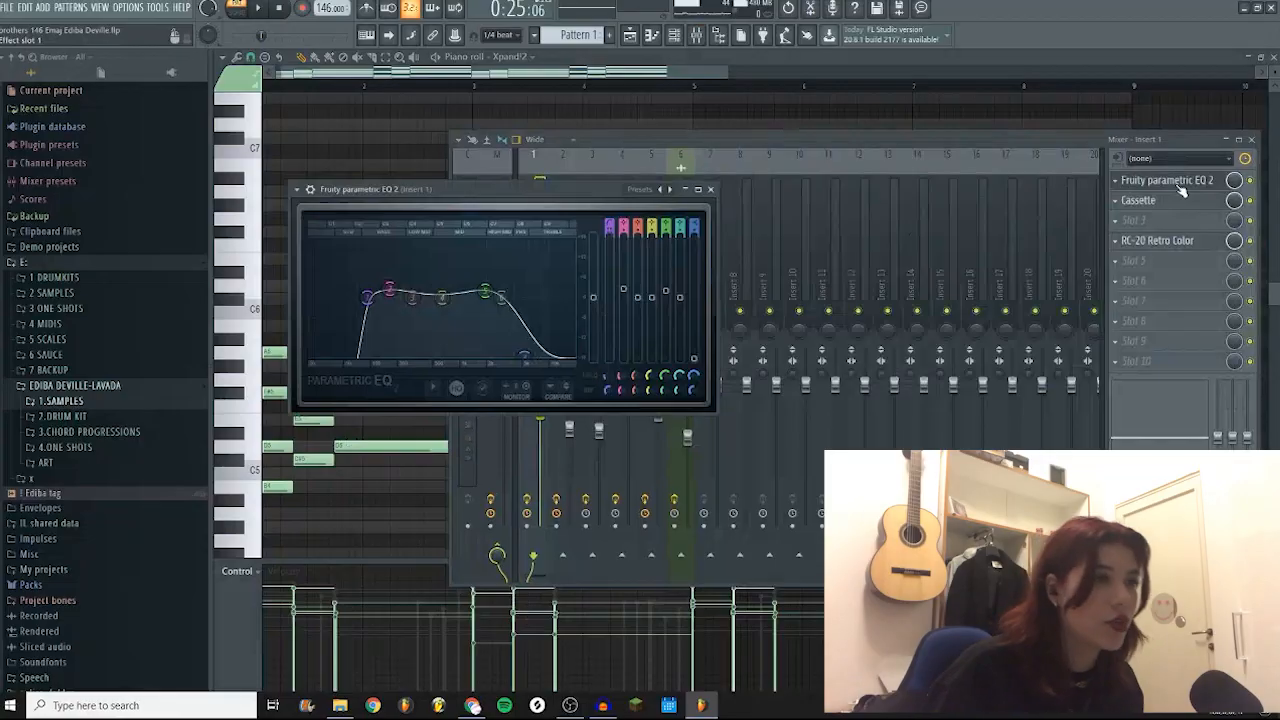
# Examine the Fruity Parametric EQ 2 and RC-20 Retro Color settings on mixer Insert 1
pyautogui.click(1165, 180)
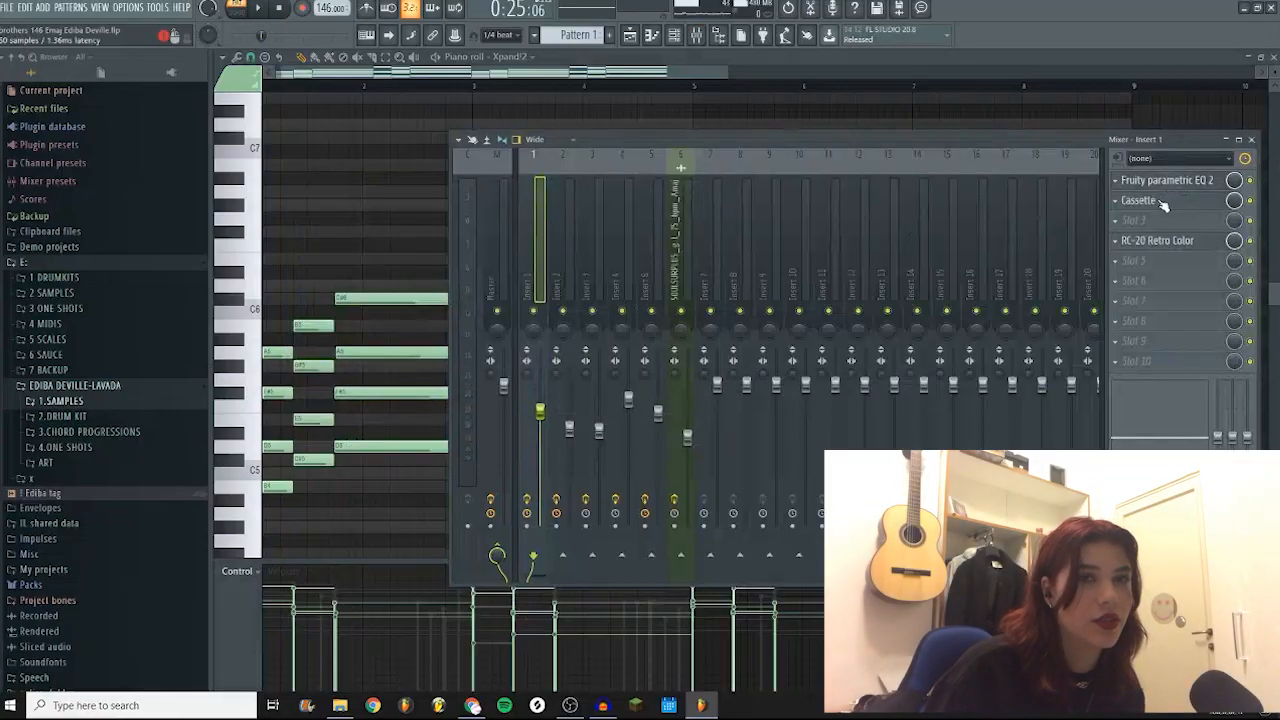
pyautogui.click(1157, 241)
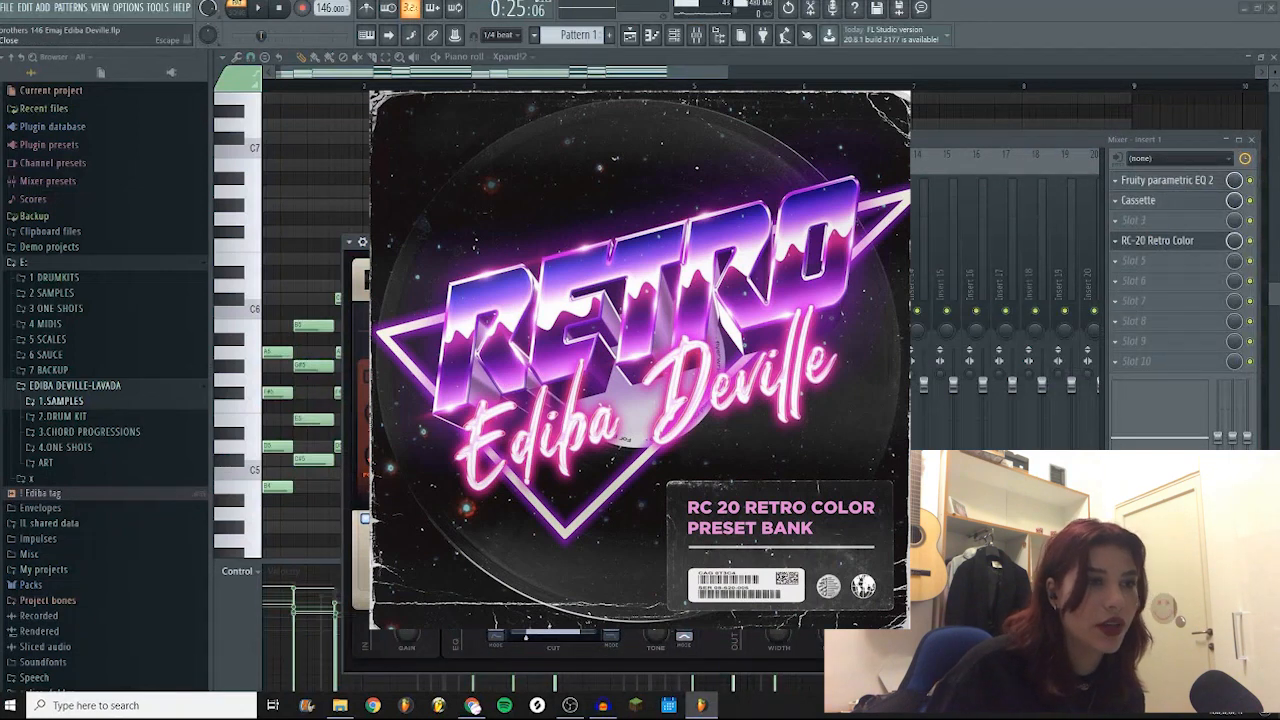
pyautogui.click(880, 242)
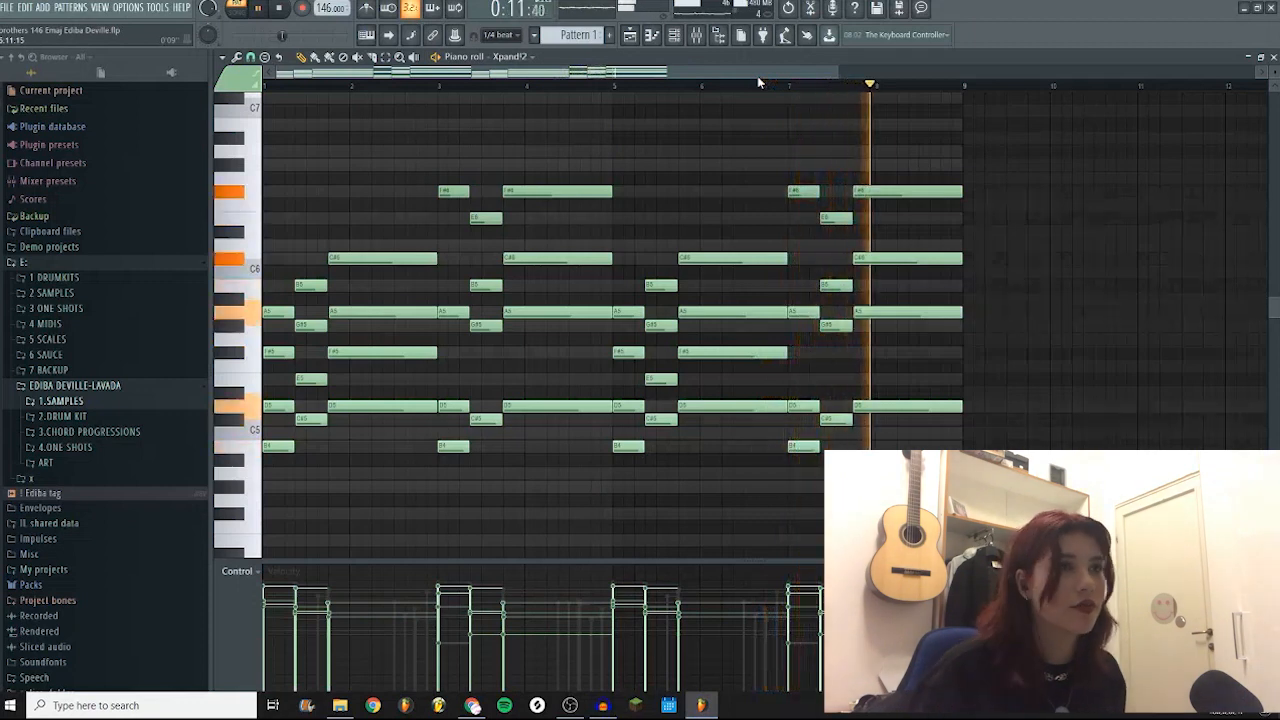
# Stop playback and examine the Fruity Parametric EQ 2, Delay TAPE-201 and RC-20 Retro Color effects on mixer Insert 2
pyautogui.press('space')
pyautogui.click(698, 35)
pyautogui.click(1190, 183)
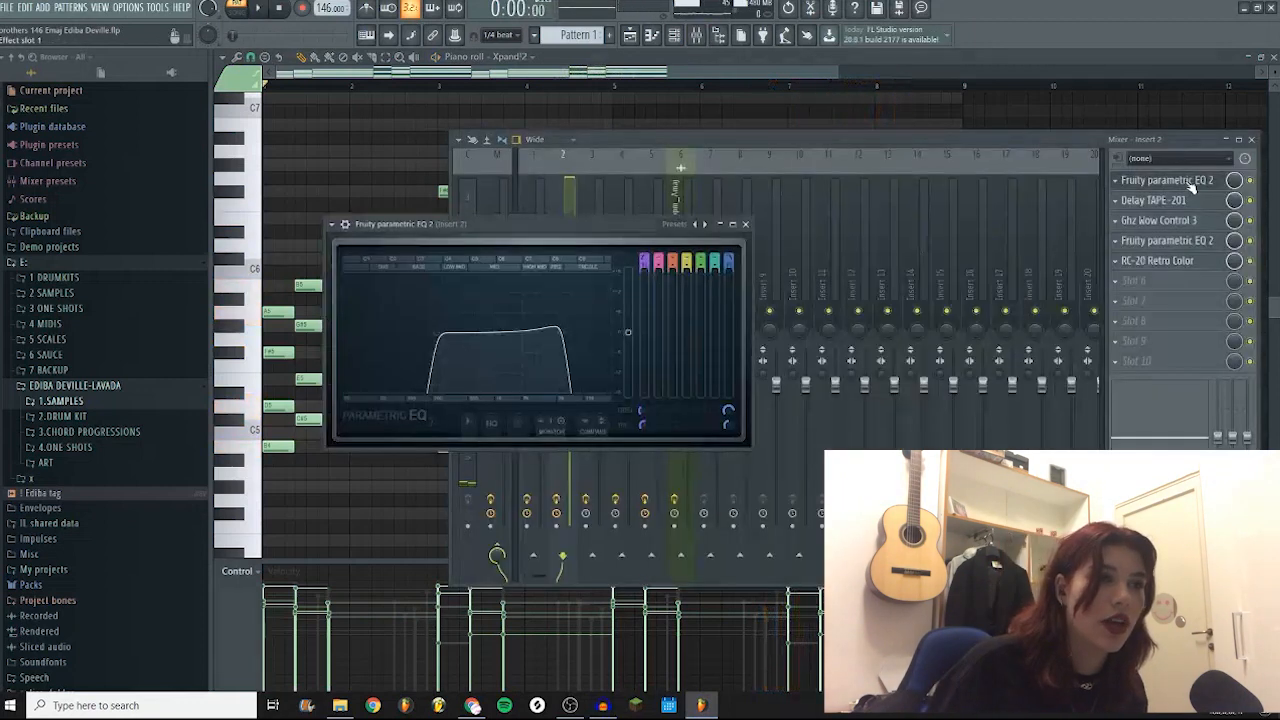
pyautogui.click(1185, 200)
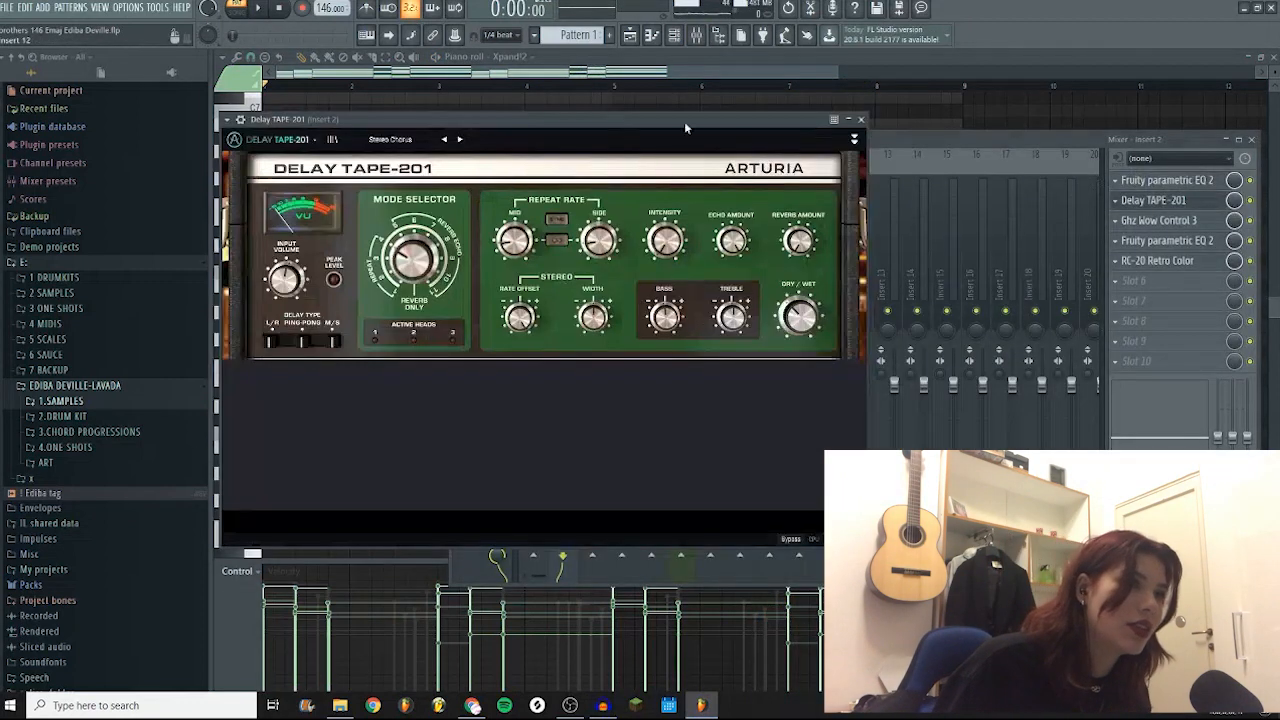
pyautogui.click(862, 120)
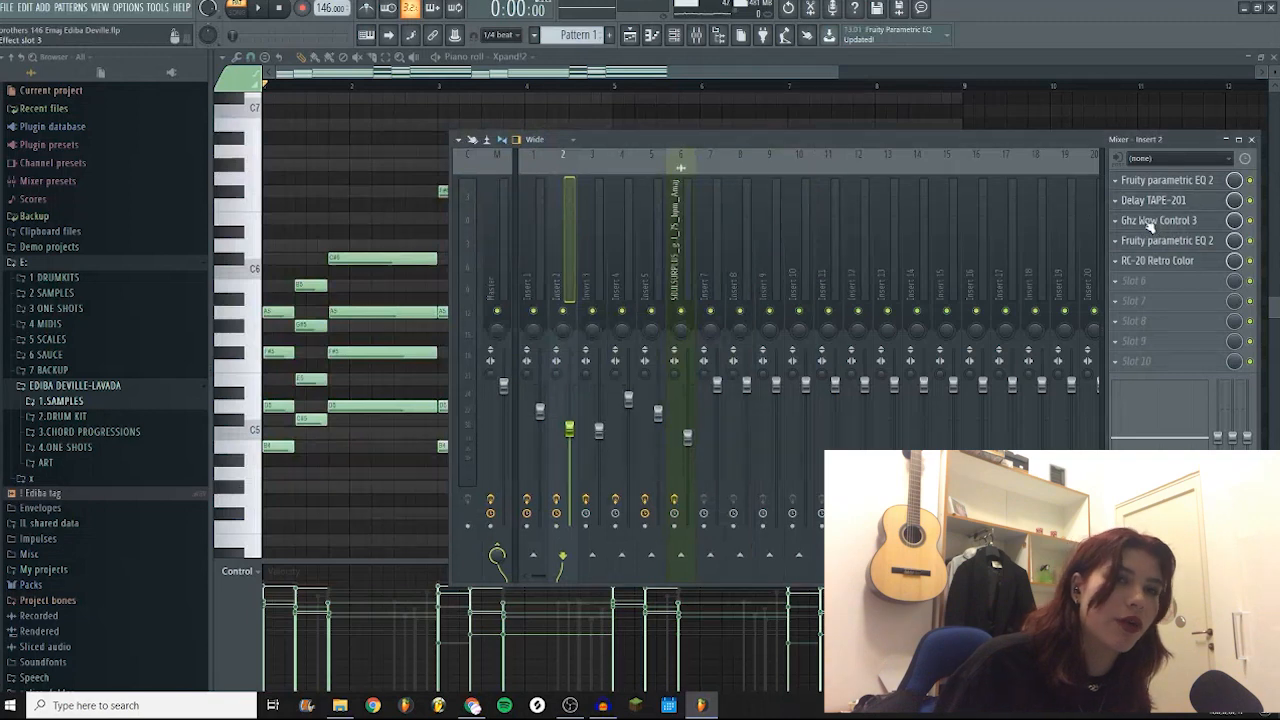
pyautogui.click(1192, 242)
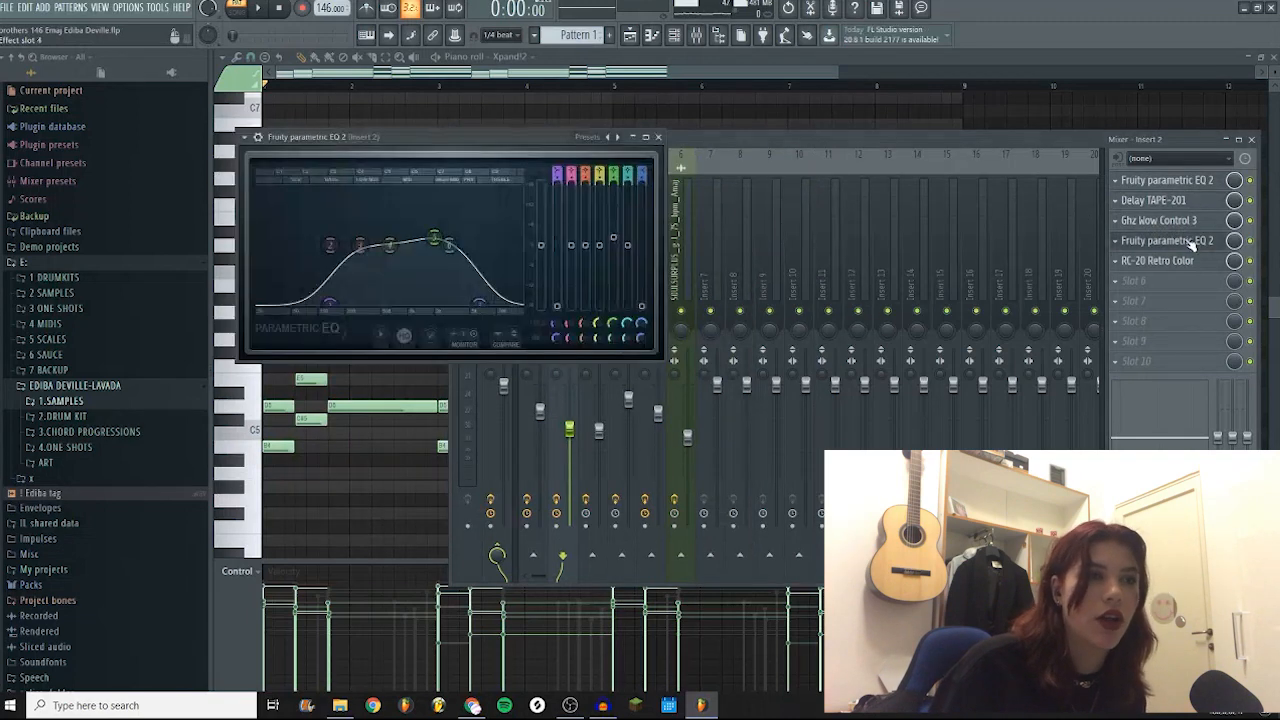
pyautogui.click(1190, 242)
pyautogui.click(1180, 260)
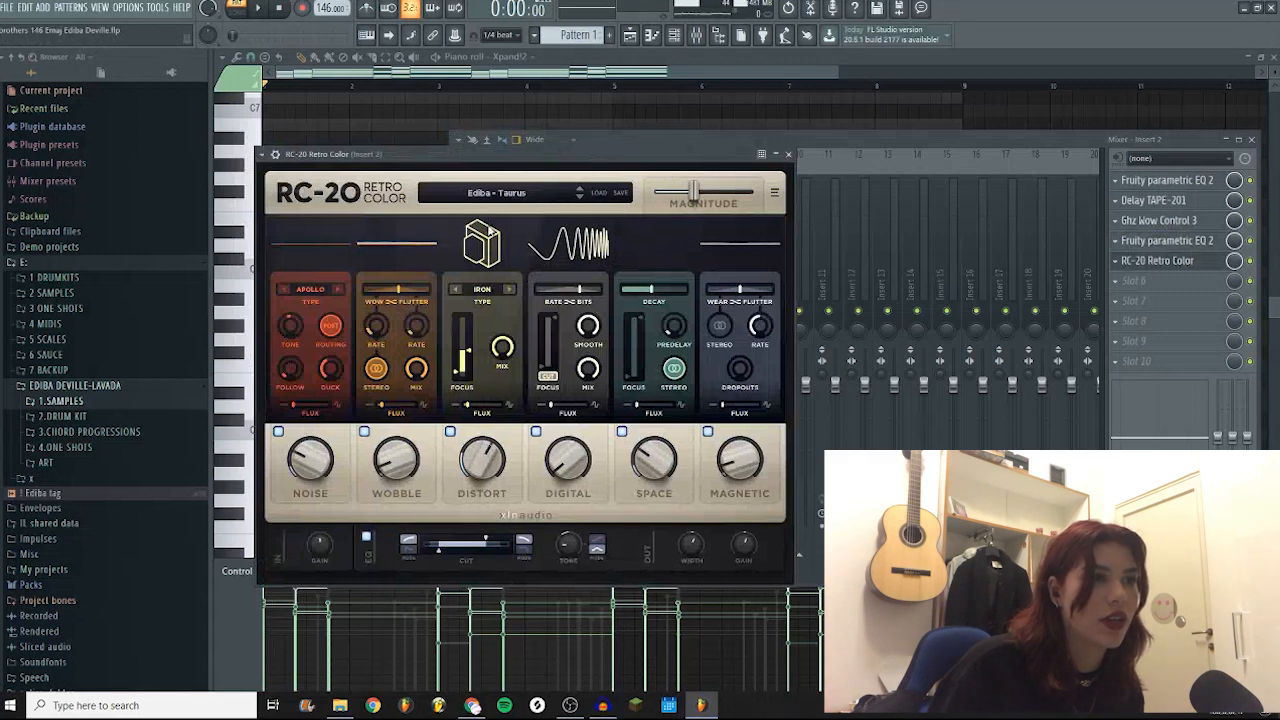
pyautogui.click(788, 156)
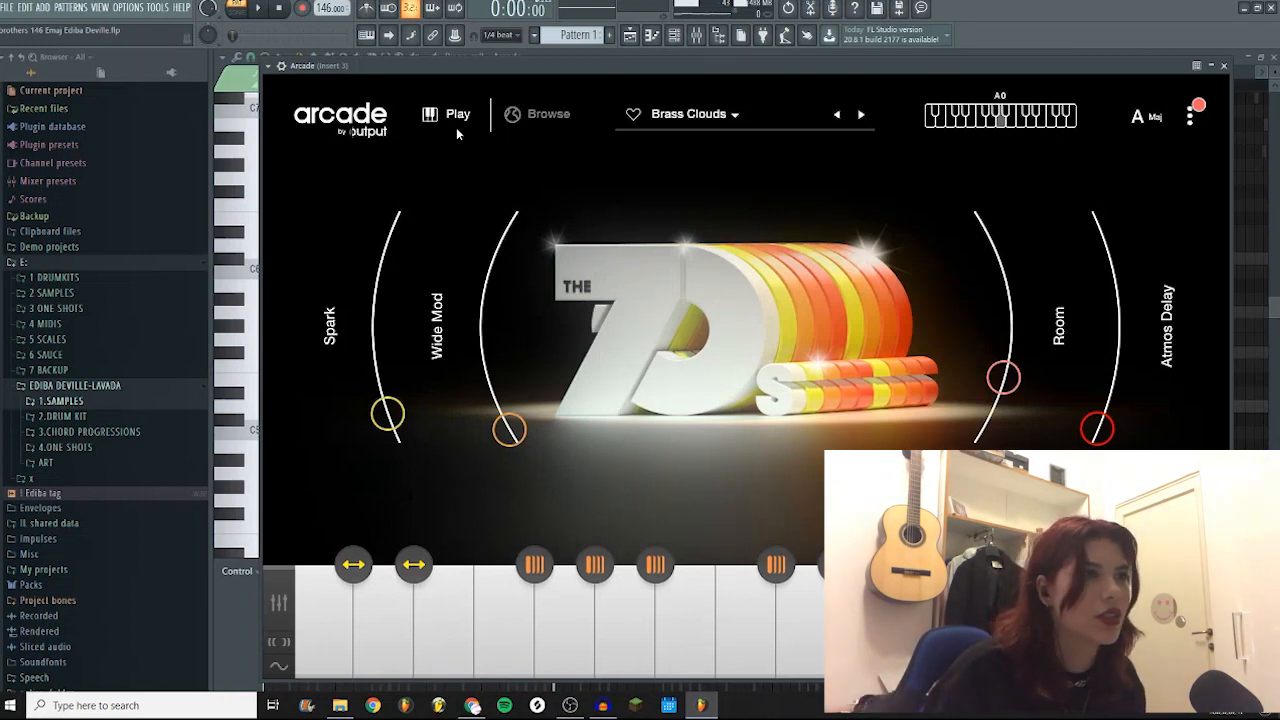
# Close the Arcade instrument and play its two long C5 notes in the piano roll
pyautogui.click(1224, 66)
pyautogui.press('F6')
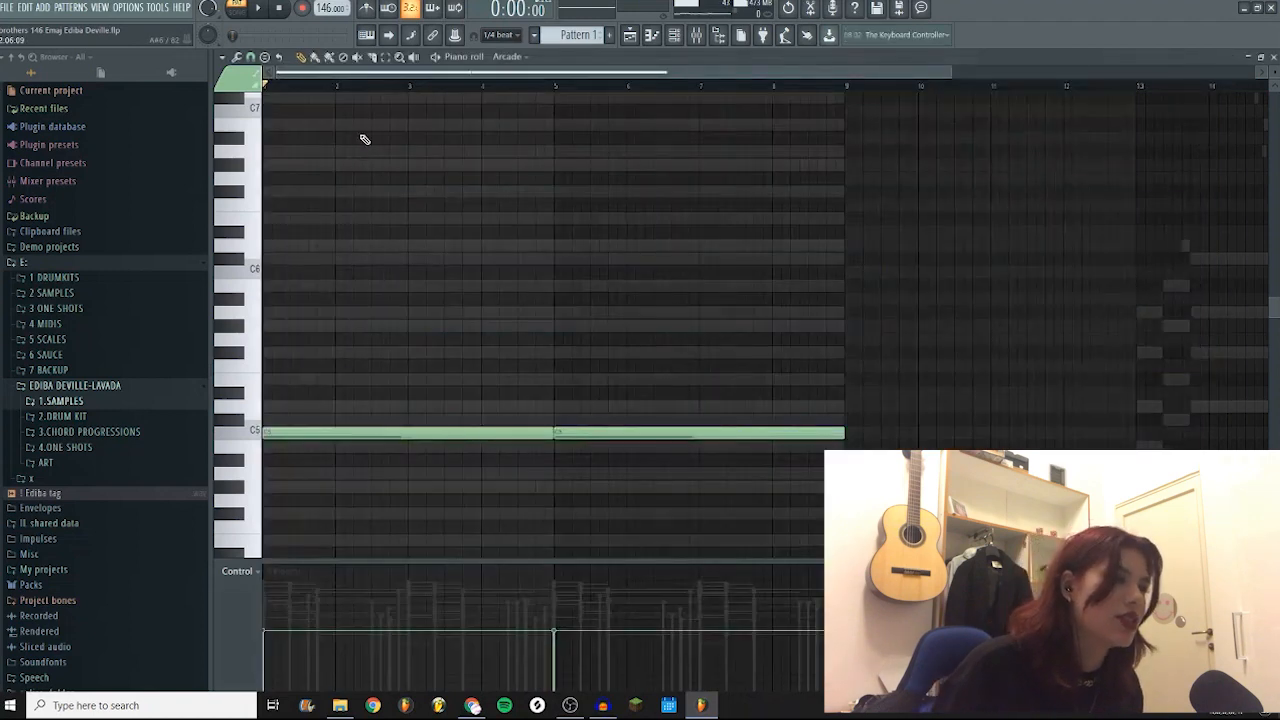
pyautogui.press('space')
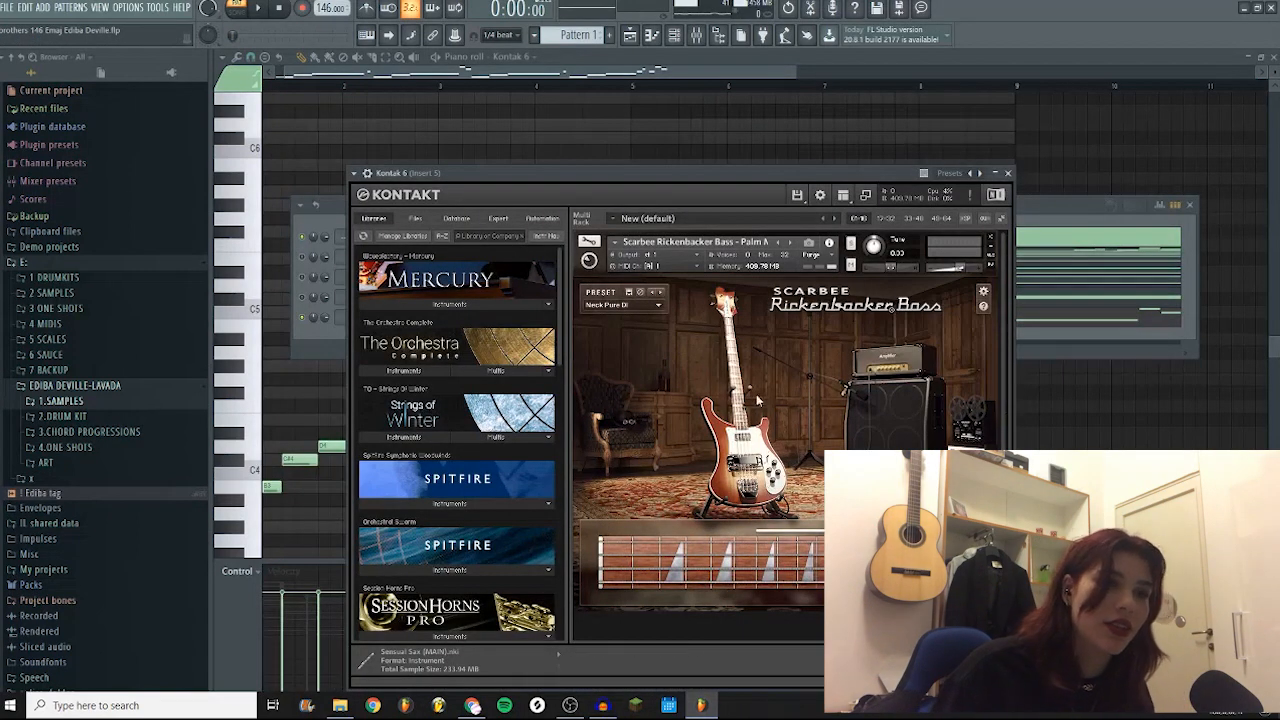
# Play the Scarbee Rickenbacker Bass part in the Kontakt 6 piano roll from the start
pyautogui.click(742, 455)
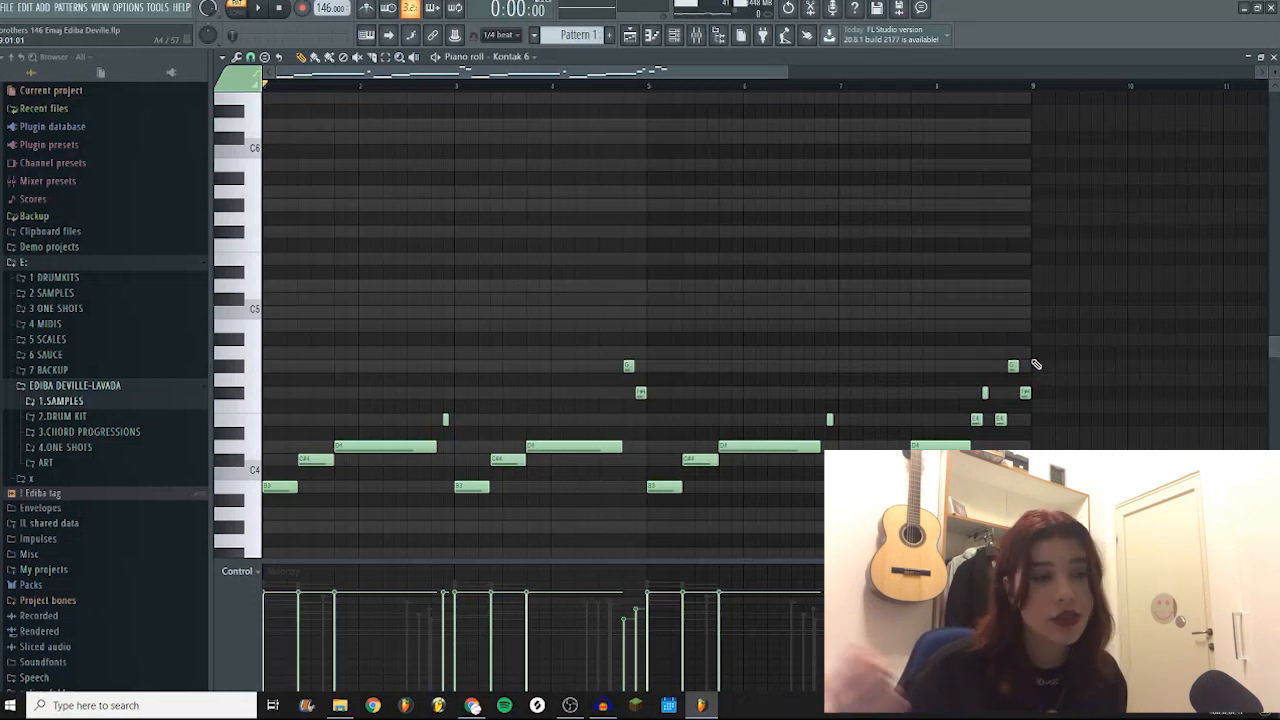
pyautogui.scroll(-3, 949, 432)
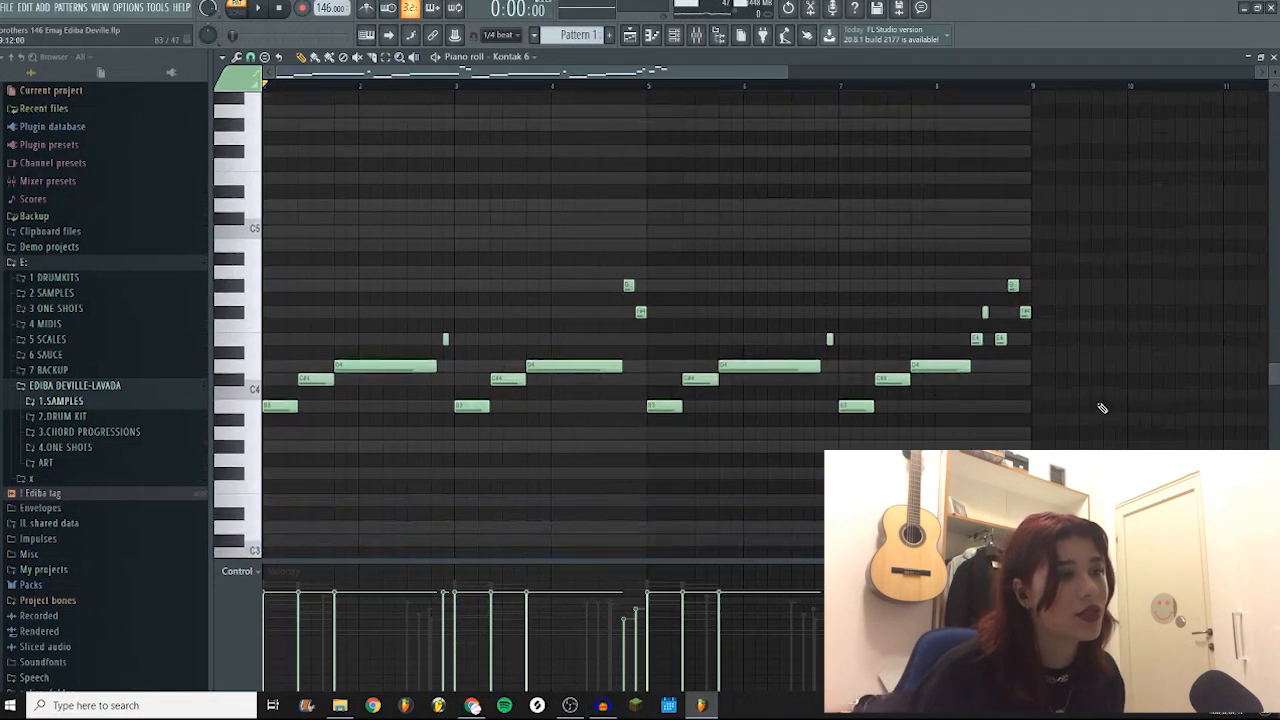
pyautogui.press('space')
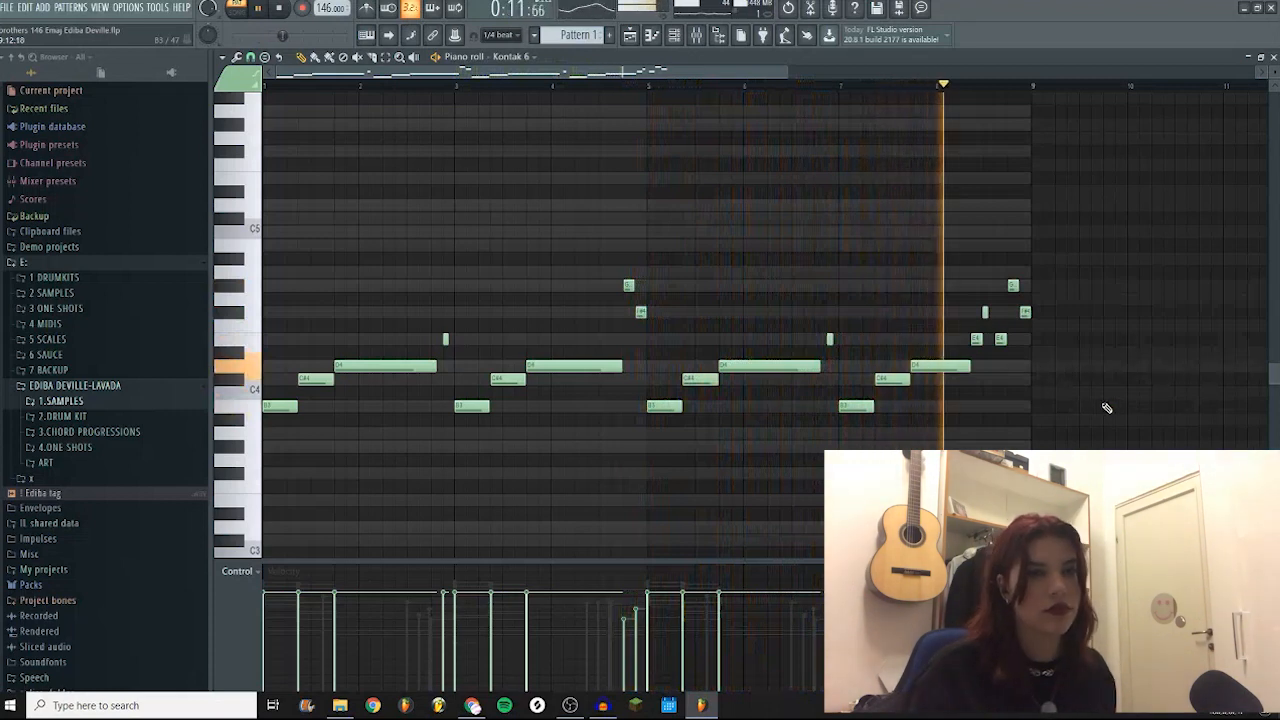
pyautogui.press('space')
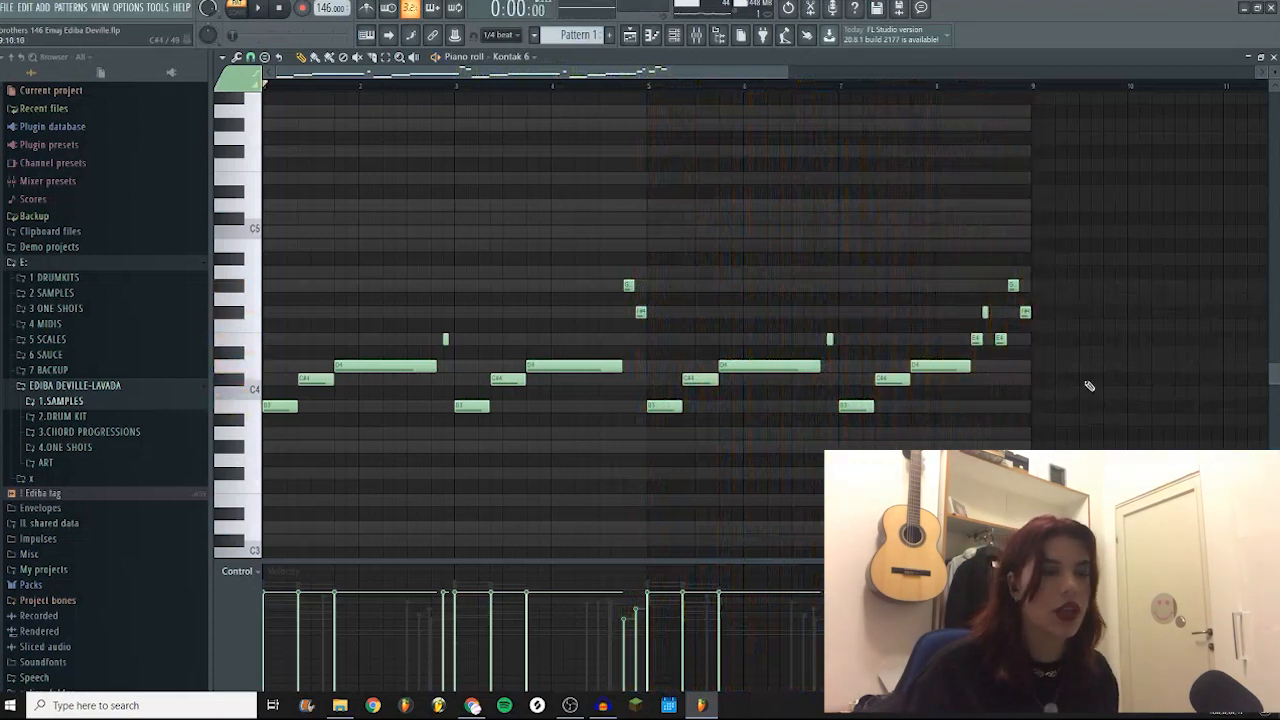
# Play the bass part from the end of bar 2 to hear the short note leading into bar 3
pyautogui.scroll(3, 1088, 387)
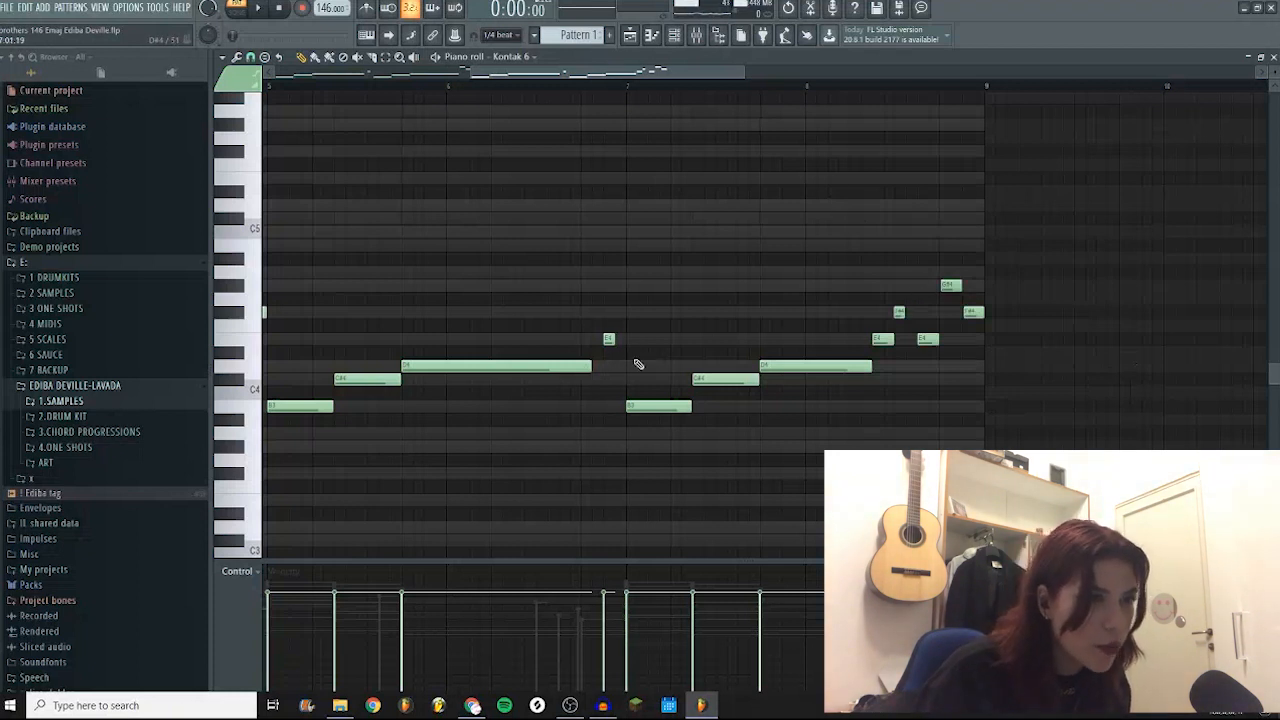
pyautogui.scroll(-3, 621, 351)
pyautogui.click(335, 87)
pyautogui.press('space')
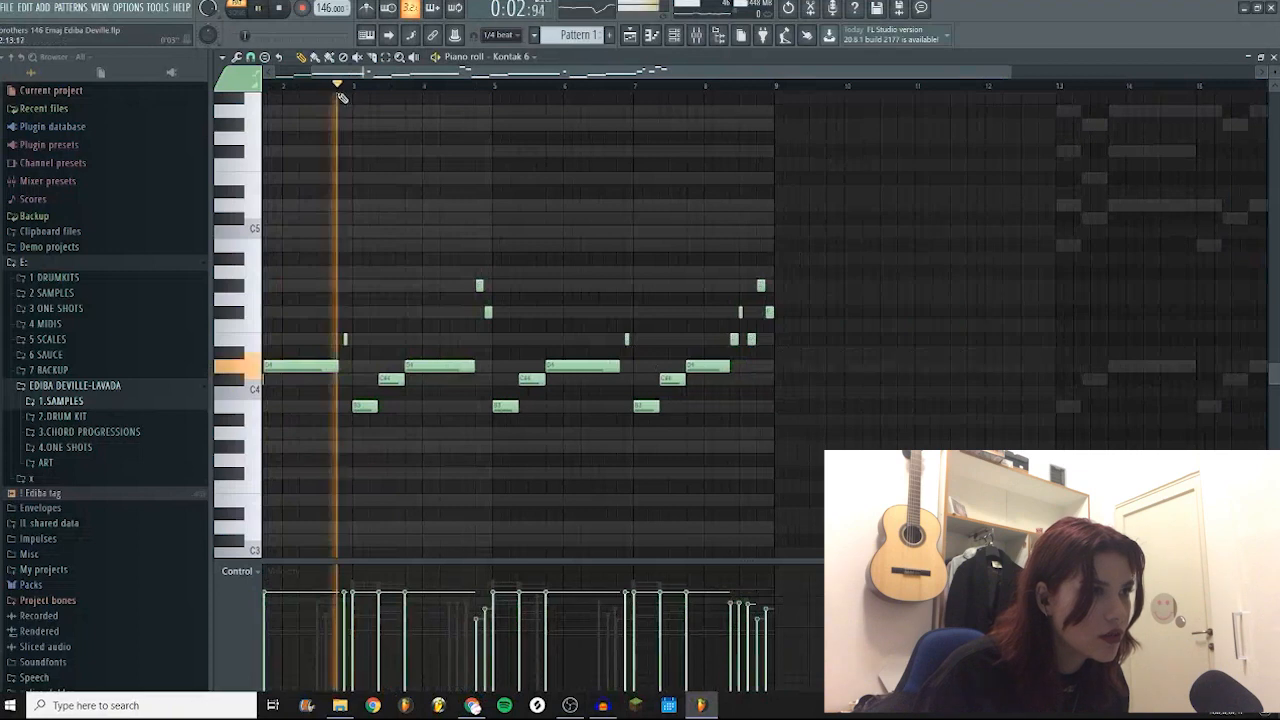
pyautogui.press('space')
# Examine the Decapitator and Fruity Parametric EQ 2 effects on the bass part's mixer track, Insert 5
pyautogui.click(696, 36)
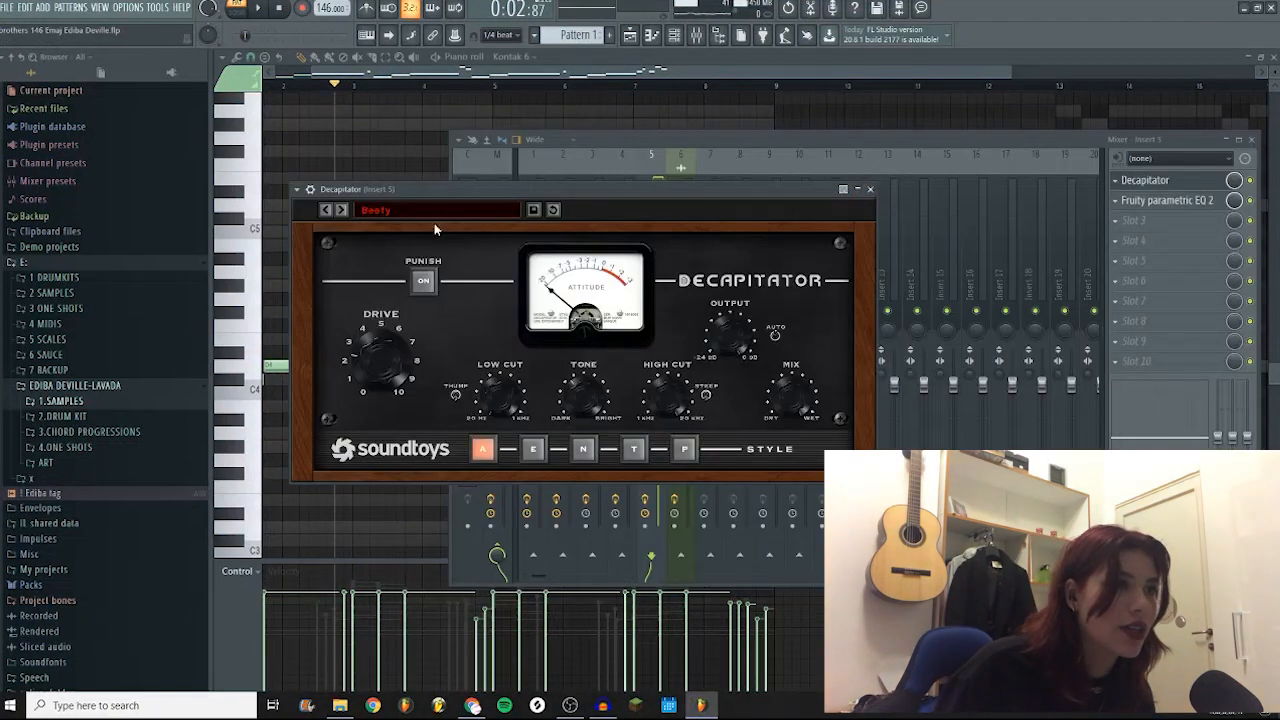
pyautogui.click(870, 190)
pyautogui.click(1166, 200)
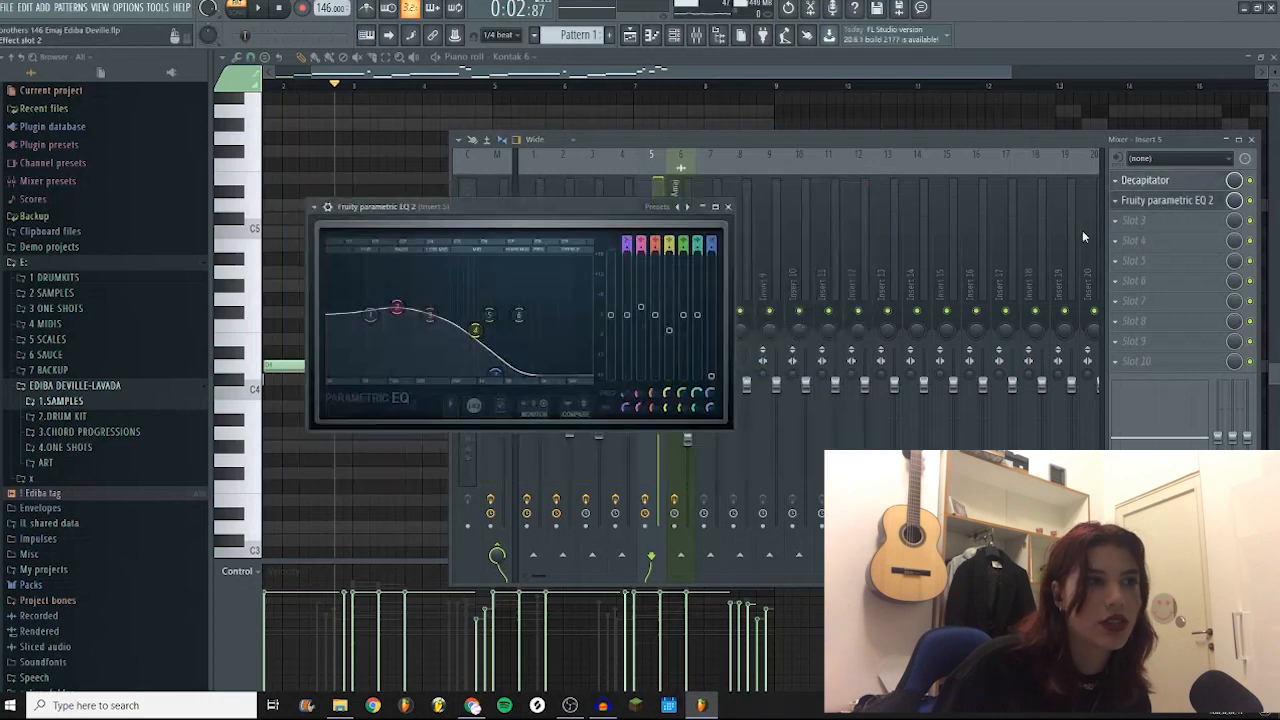
pyautogui.click(728, 207)
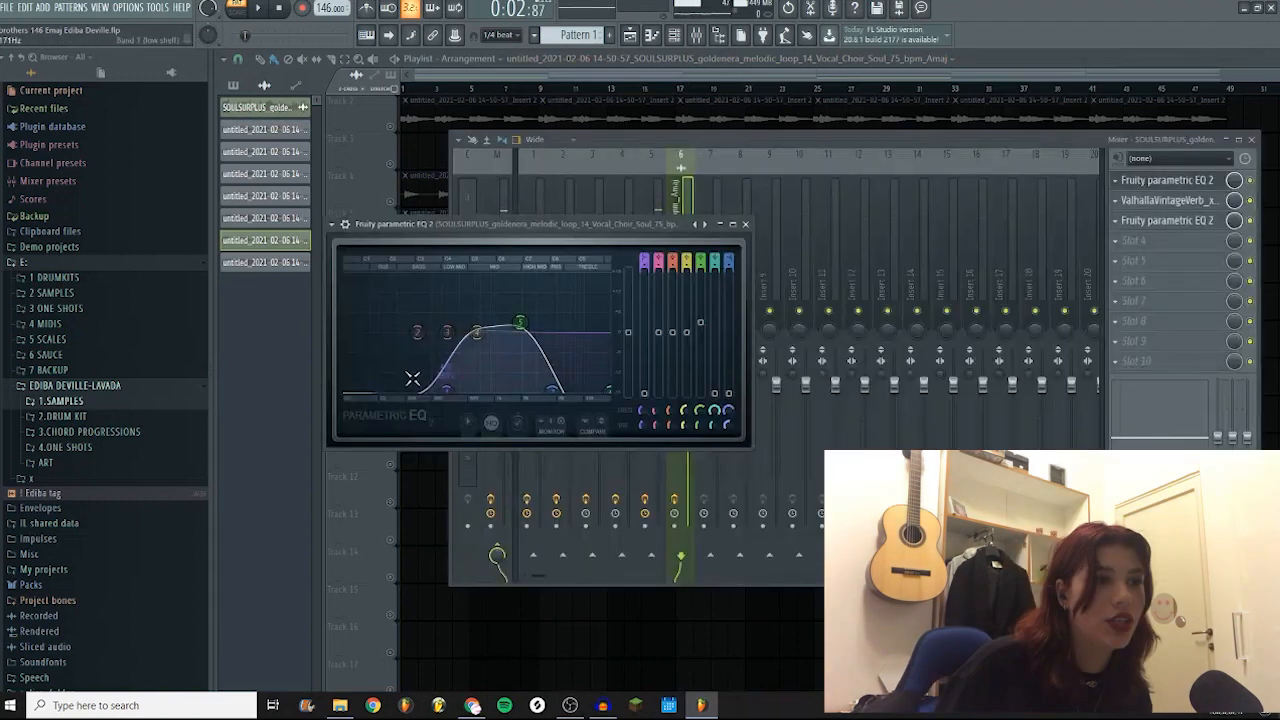
# Examine the first Fruity Parametric EQ 2, the ValhallaVintageVerb and the second Fruity Parametric EQ 2 on the SOULSURPLUS vocal choir mixer track
pyautogui.click(762, 221)
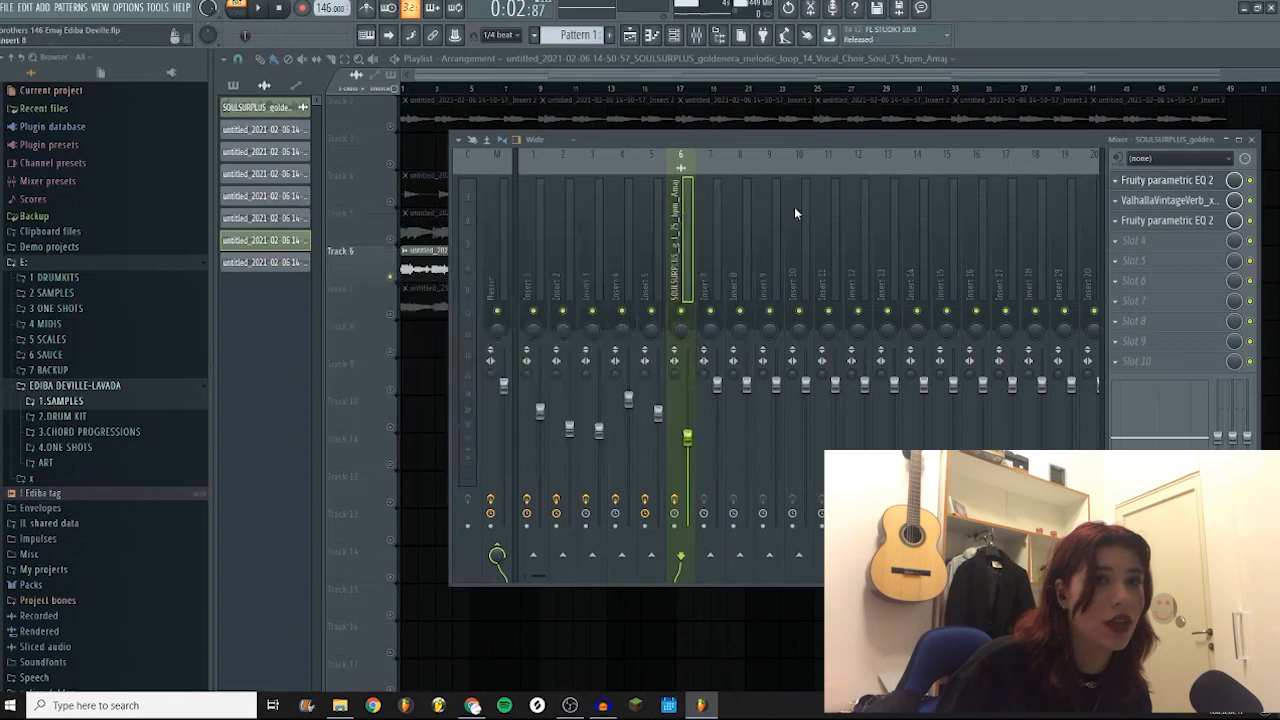
pyautogui.click(1165, 200)
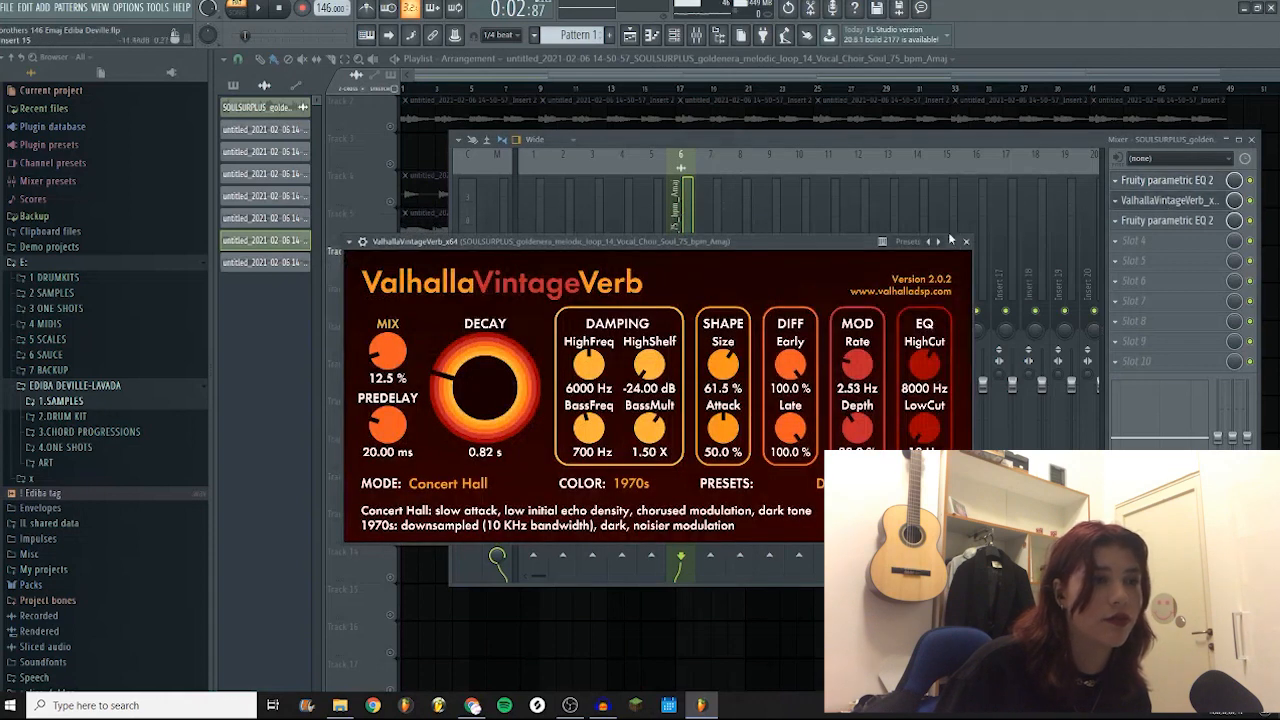
pyautogui.click(967, 242)
pyautogui.click(1140, 204)
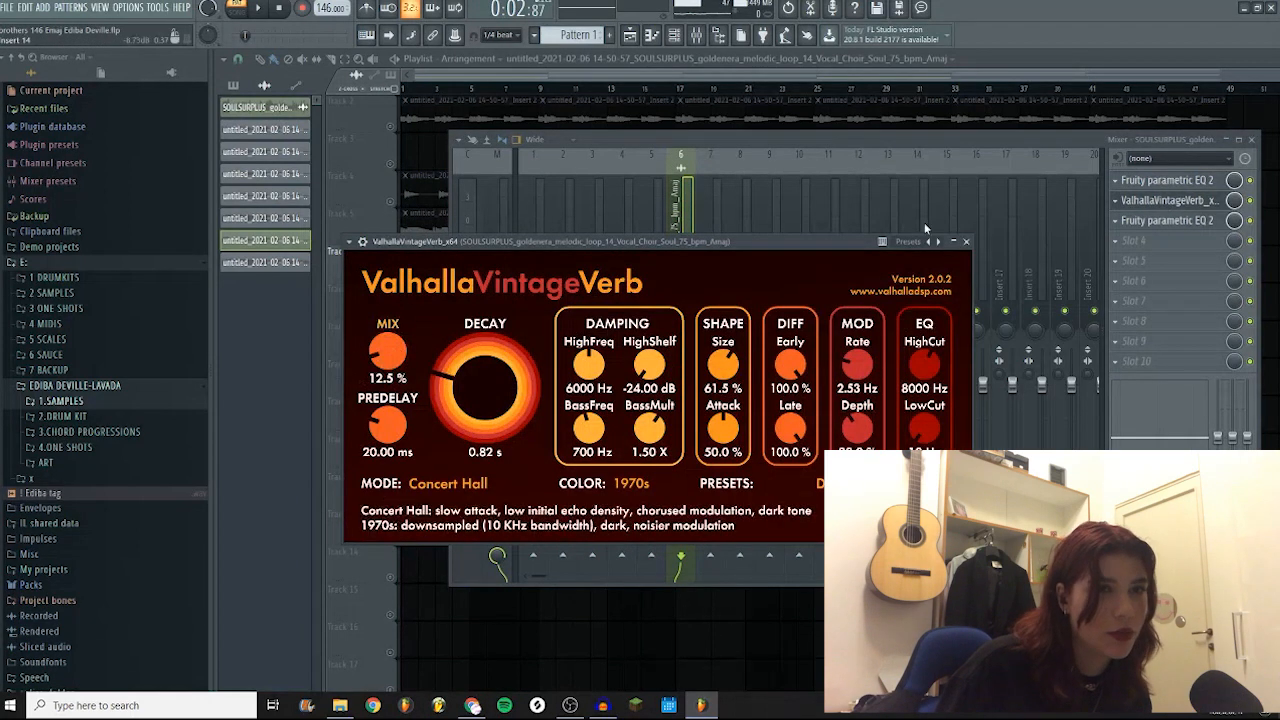
pyautogui.click(966, 243)
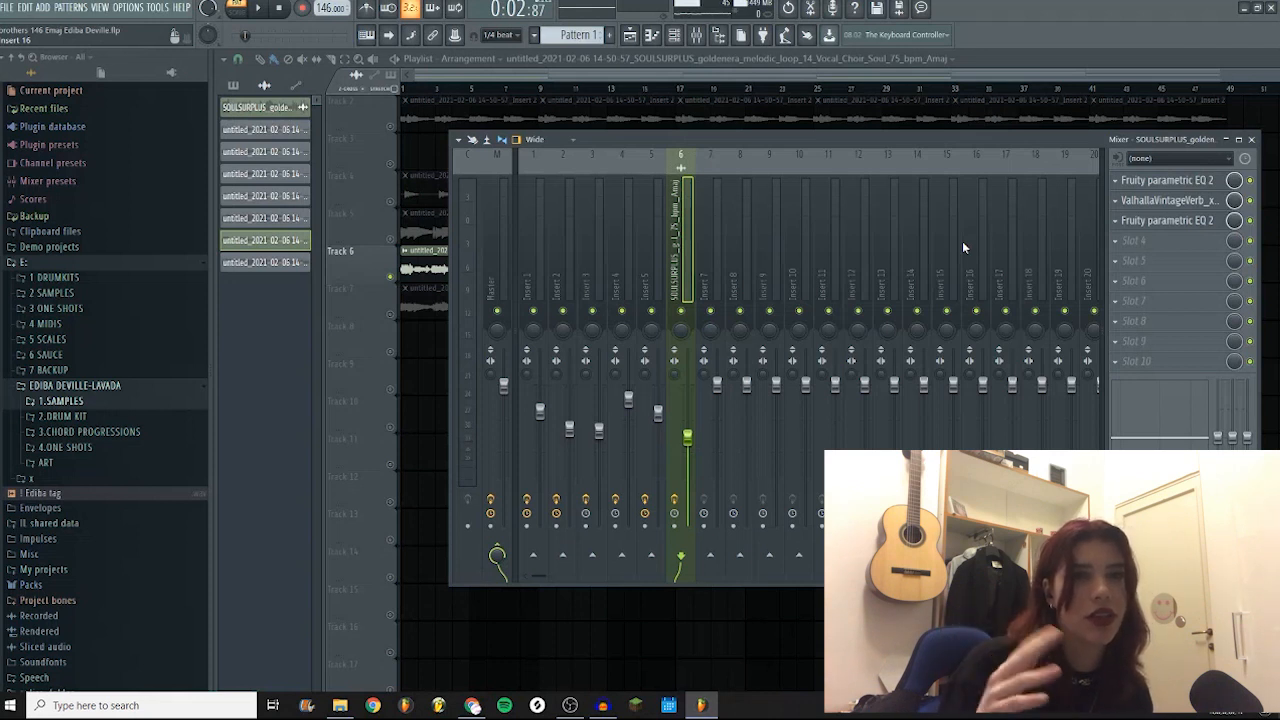
pyautogui.click(1151, 226)
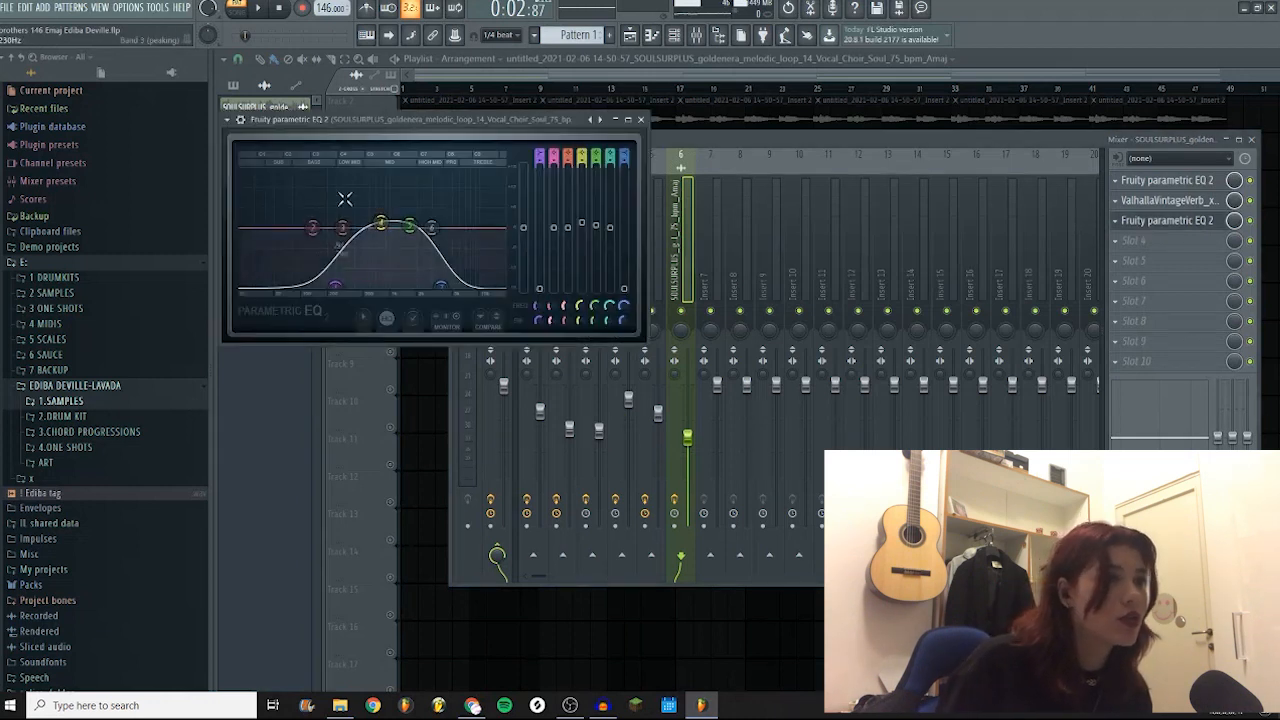
pyautogui.click(643, 120)
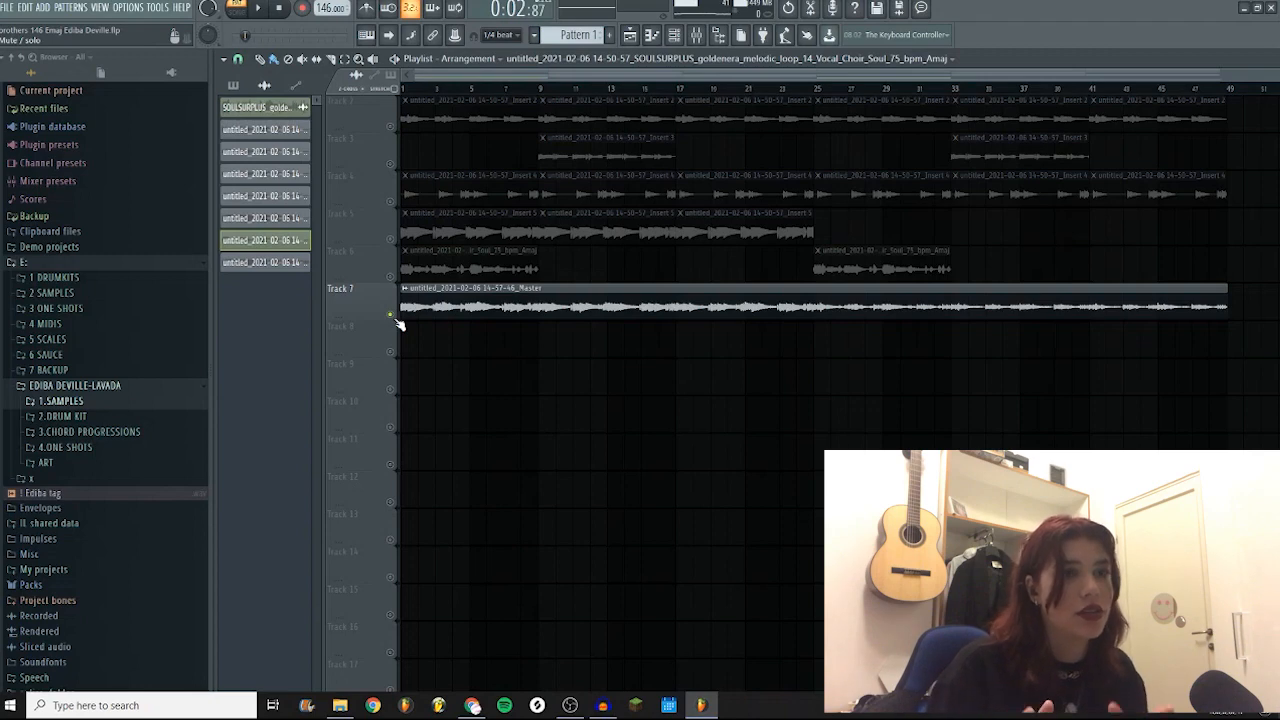
# Look at the channel settings of the rendered Master audio clip on playlist Track 7, leaving them as they are
pyautogui.click(600, 309)
pyautogui.doubleClick(603, 310)
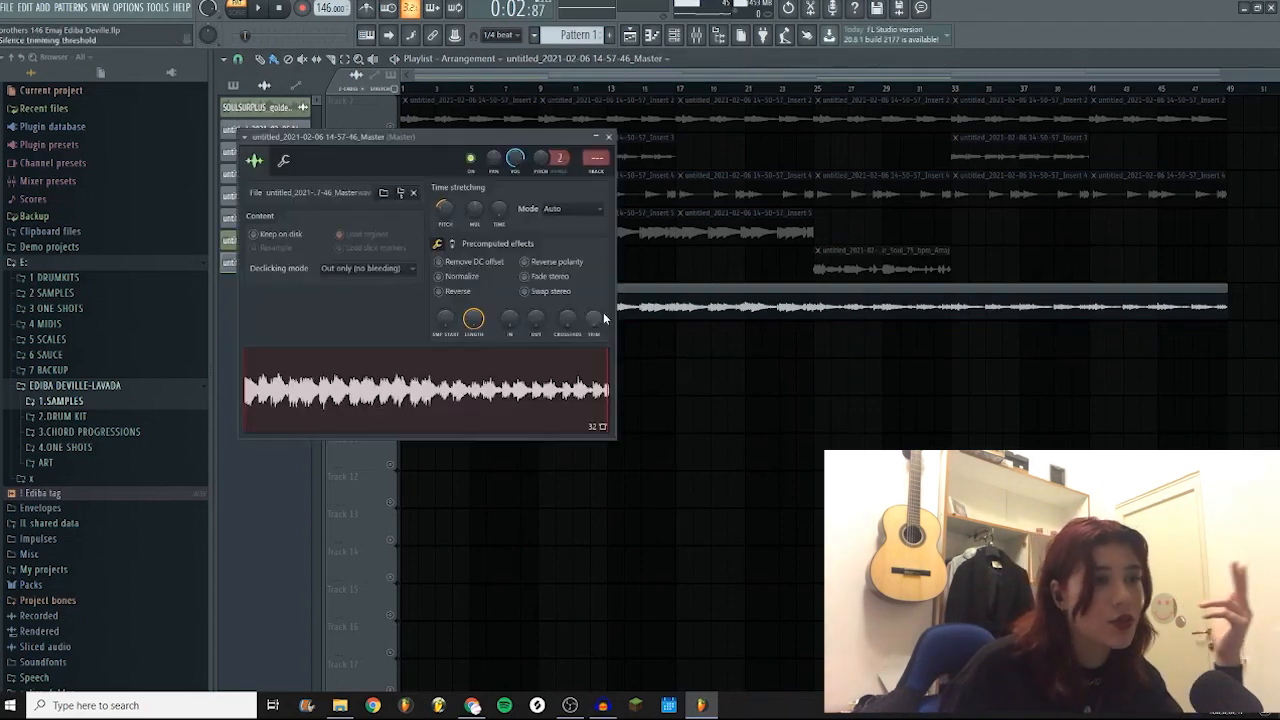
pyautogui.click(608, 137)
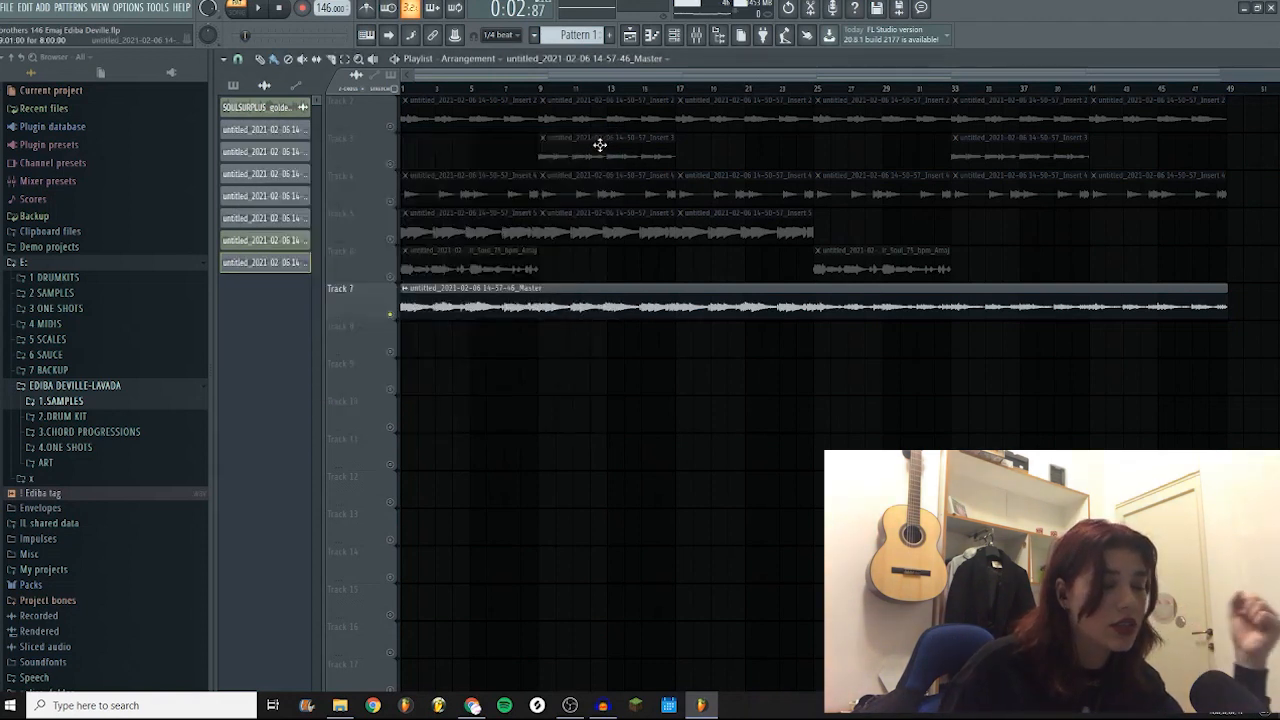